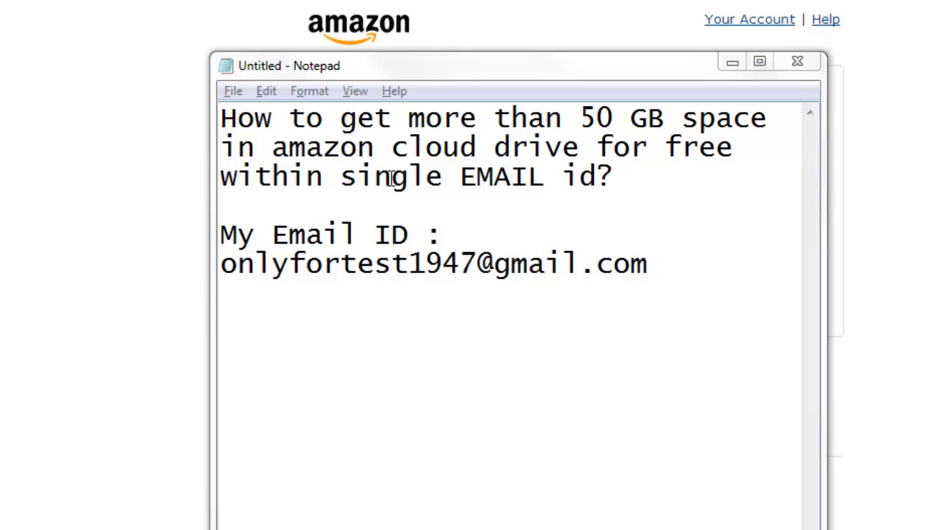
- Select the Gmail address line in the Notepad notes, then bring the Amazon sign-in page forward
drag(651, 269, 231, 225)
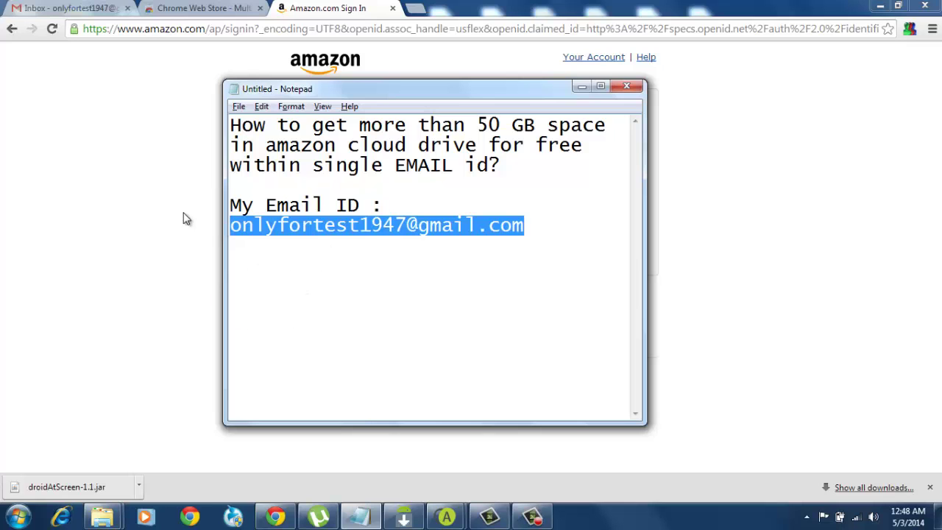
click(204, 168)
- Sign in to Amazon.com with the Gmail account's e-mail address and password
click(469, 148)
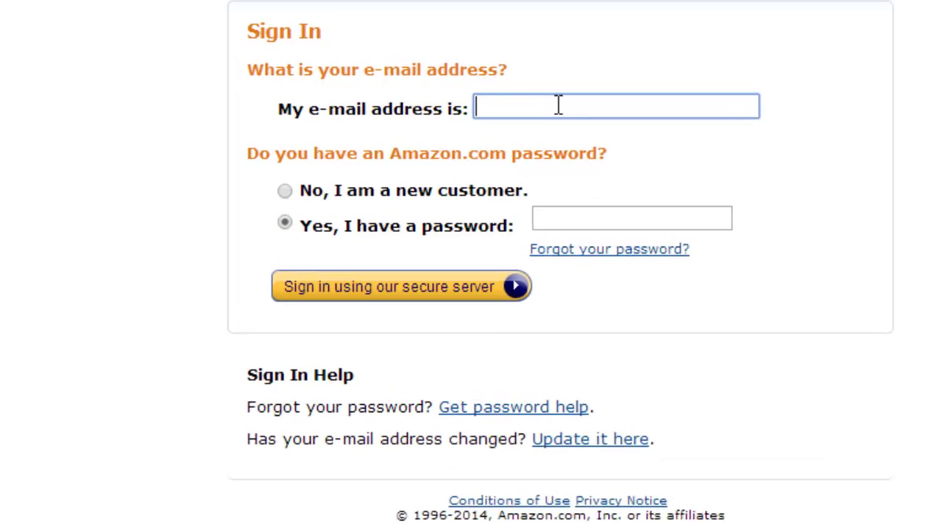
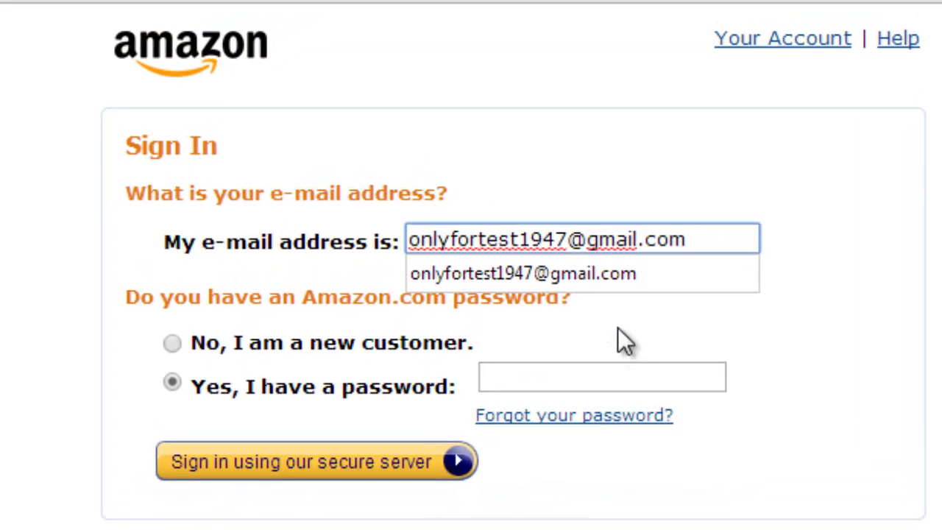
click(585, 273)
click(556, 385)
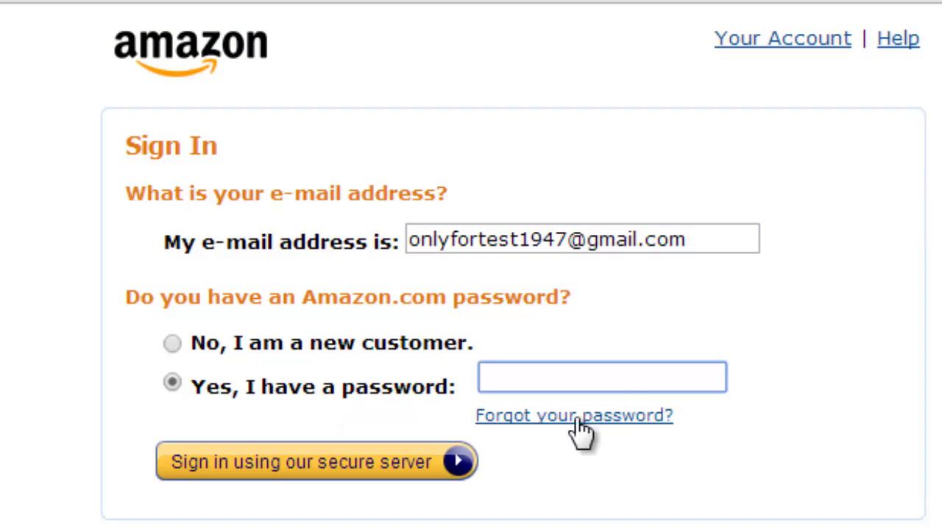
text(••••••••)
click(391, 478)
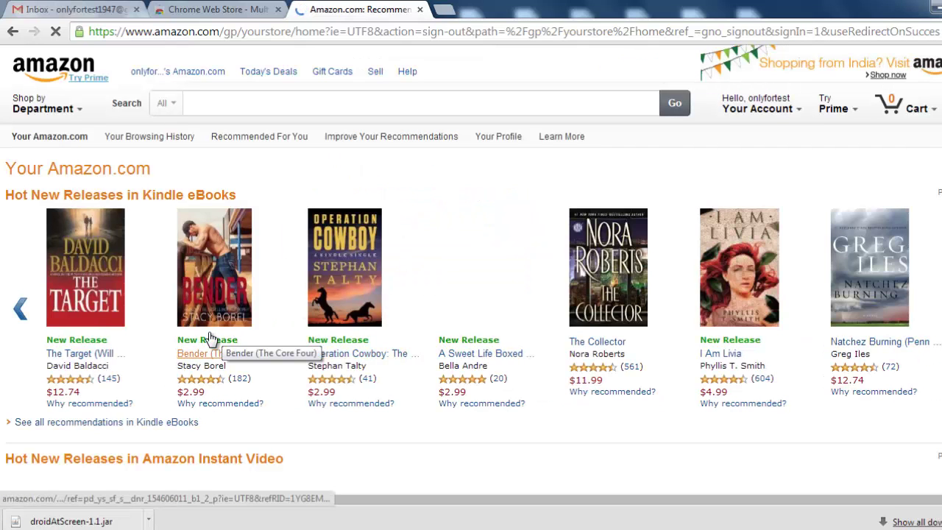
- Sign in on Amazon.ca using the autofilled Gmail address and password, then open Your Cloud Drive
mouse_move(795, 112)
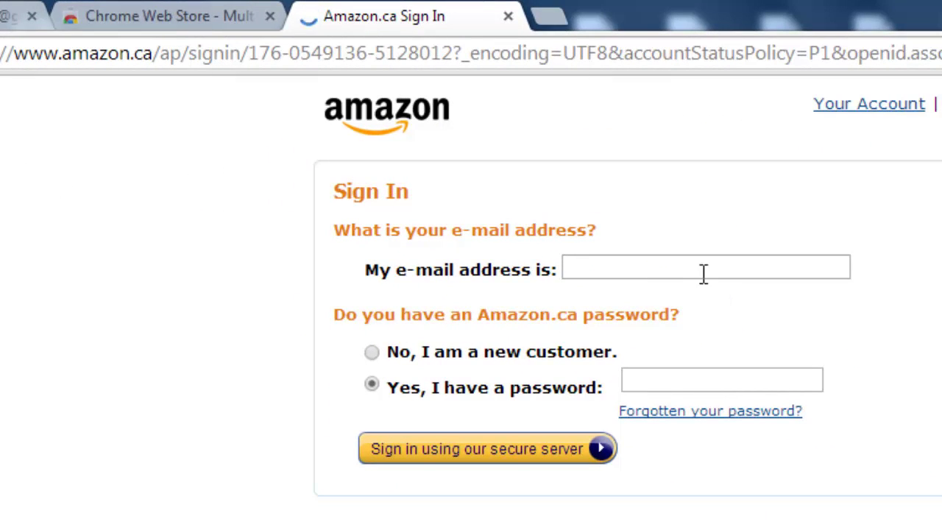
click(700, 270)
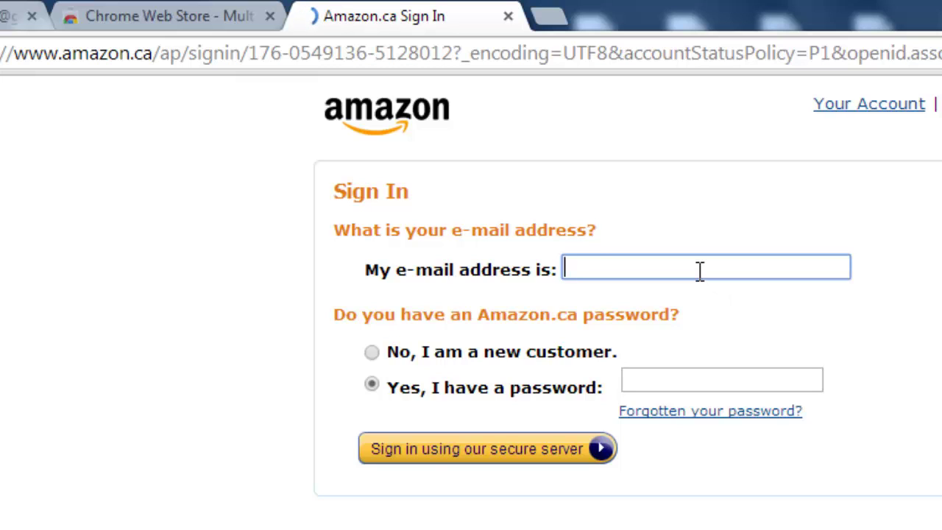
text(only)
key(Down)
key(Tab)
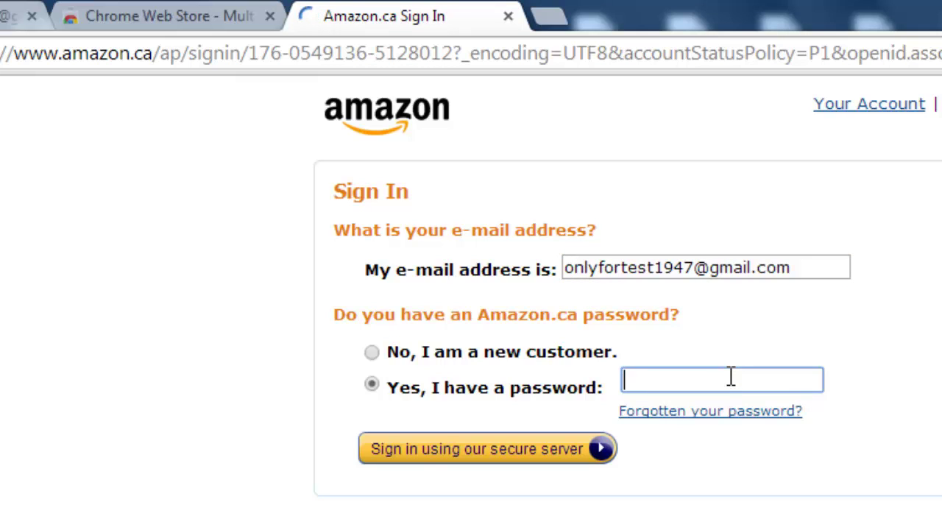
text(•••••••)
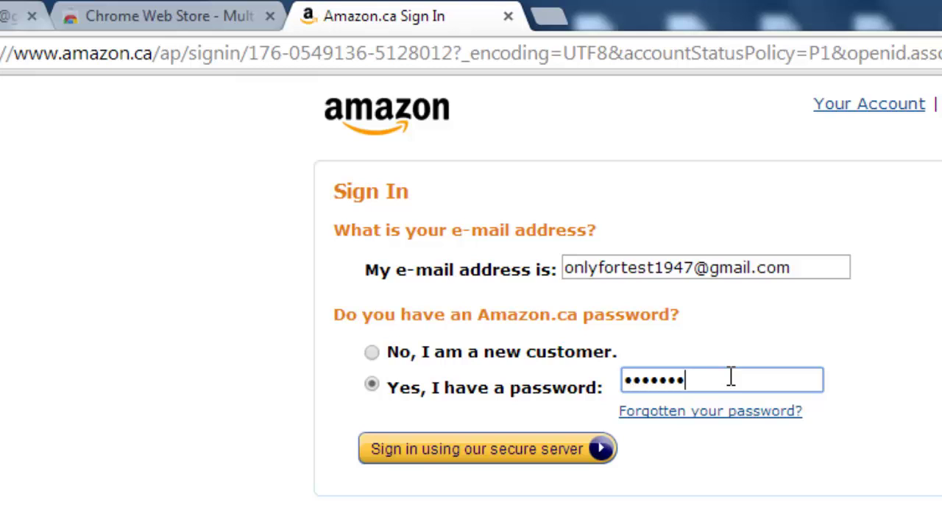
text(•)
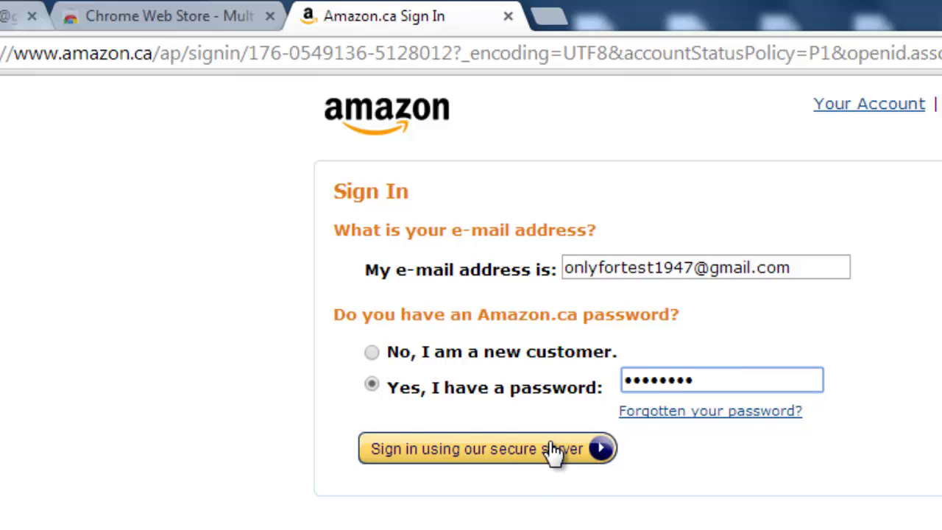
click(553, 451)
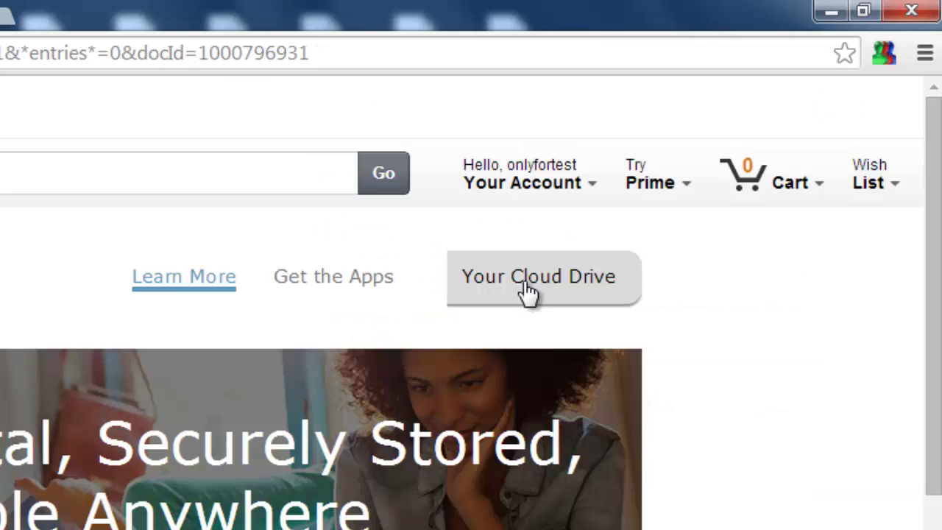
click(527, 290)
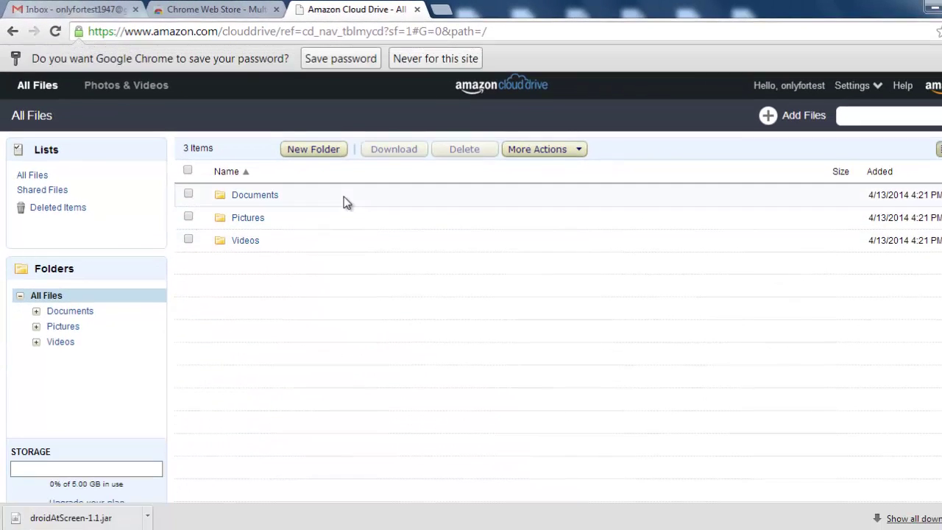
- Choose 'Never for this site' on Chrome's save-password offer and open the Add Files upload window
click(476, 58)
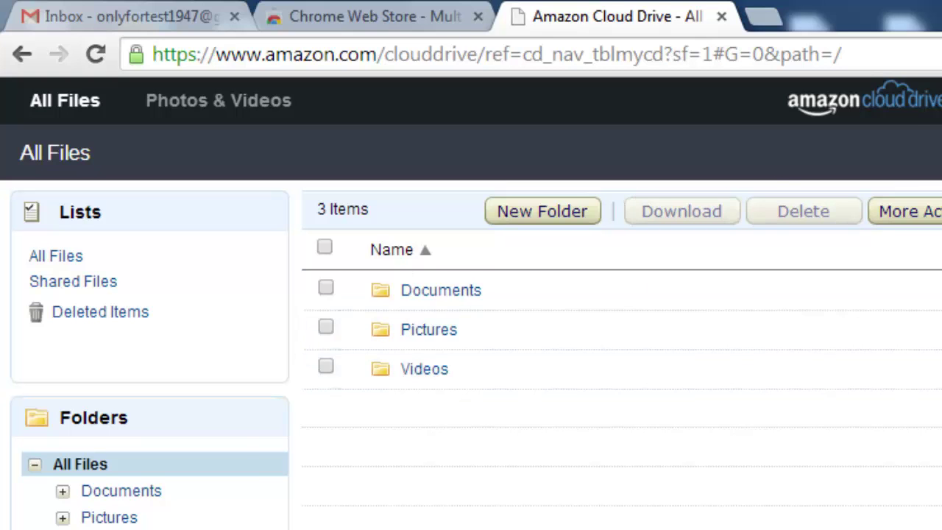
click(559, 154)
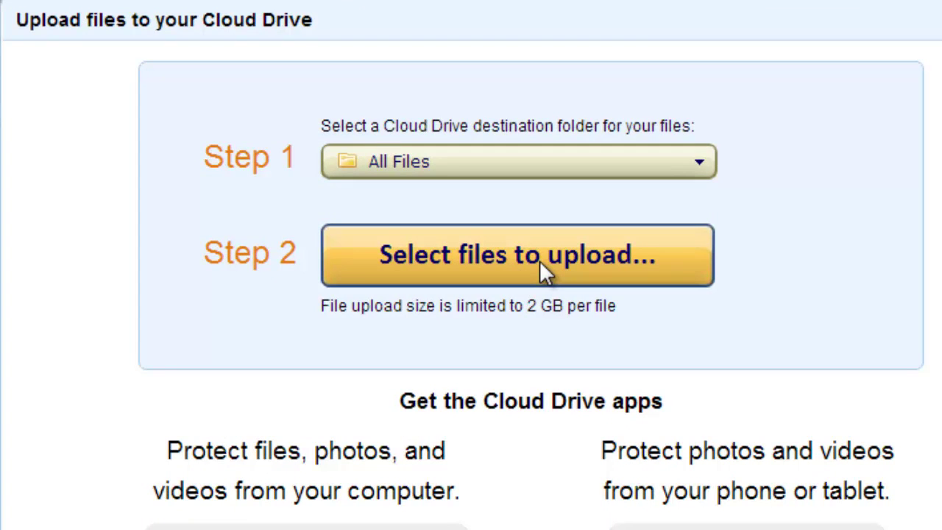
- Upload No.1 Text Document.txt from the Desktop into All Files and close the upload window
click(539, 265)
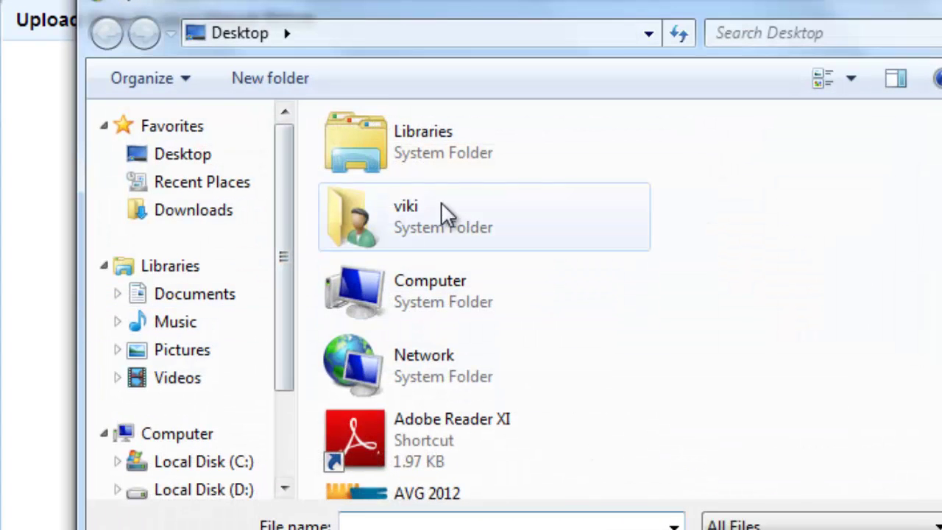
scroll(494, 228, down, 10)
scroll(502, 236, up, 4)
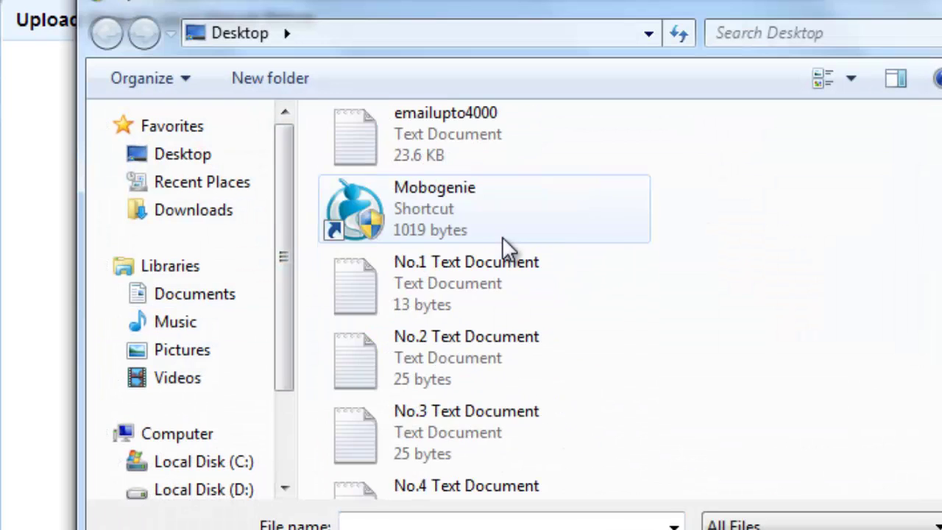
click(479, 289)
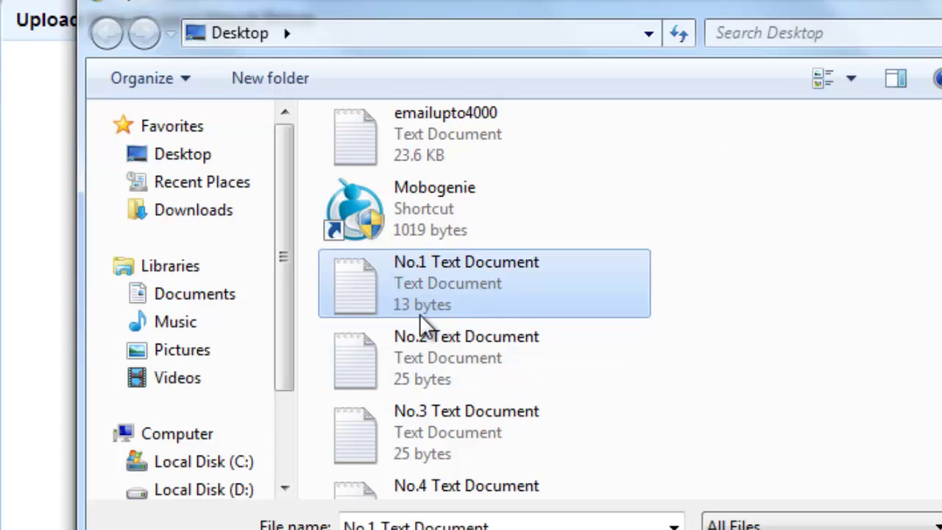
key(Return)
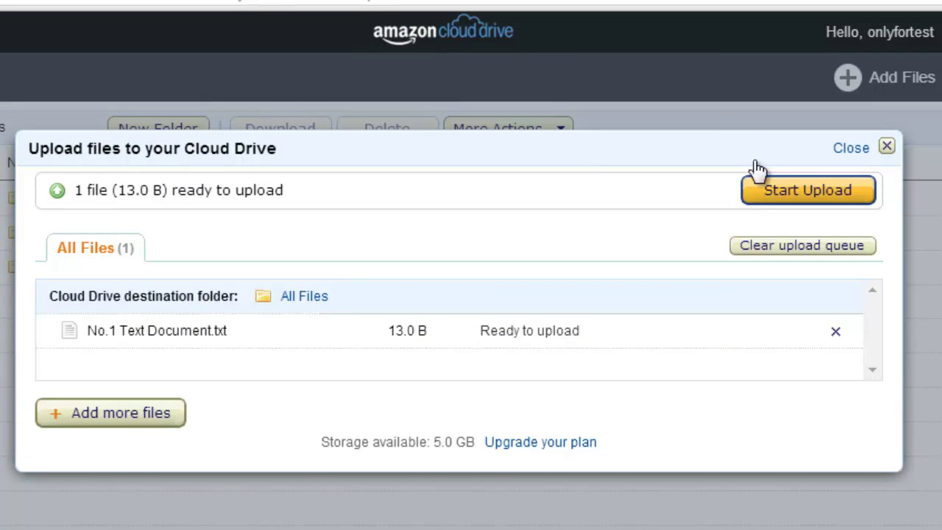
click(821, 189)
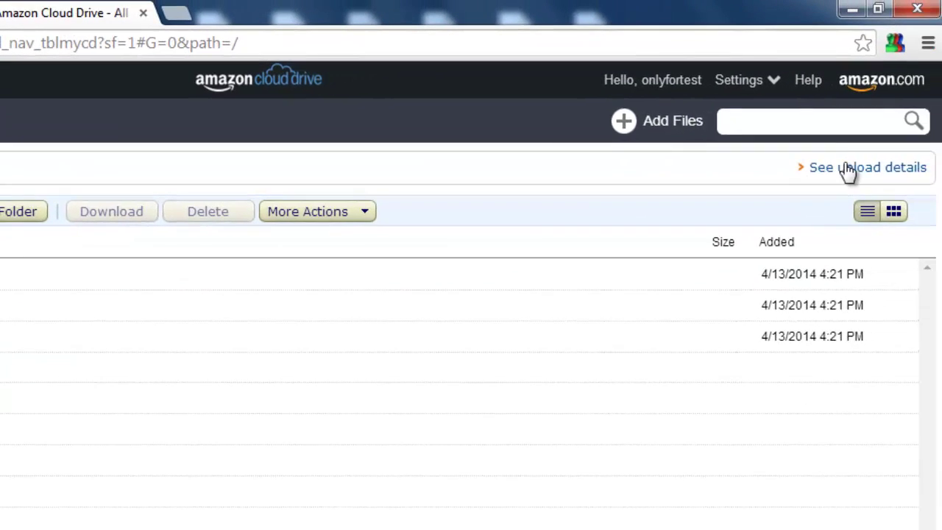
click(848, 169)
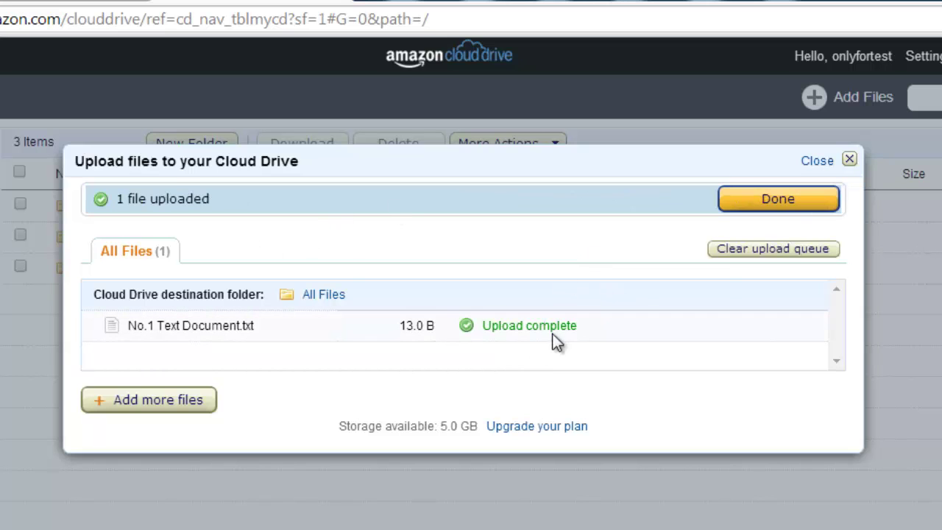
click(850, 161)
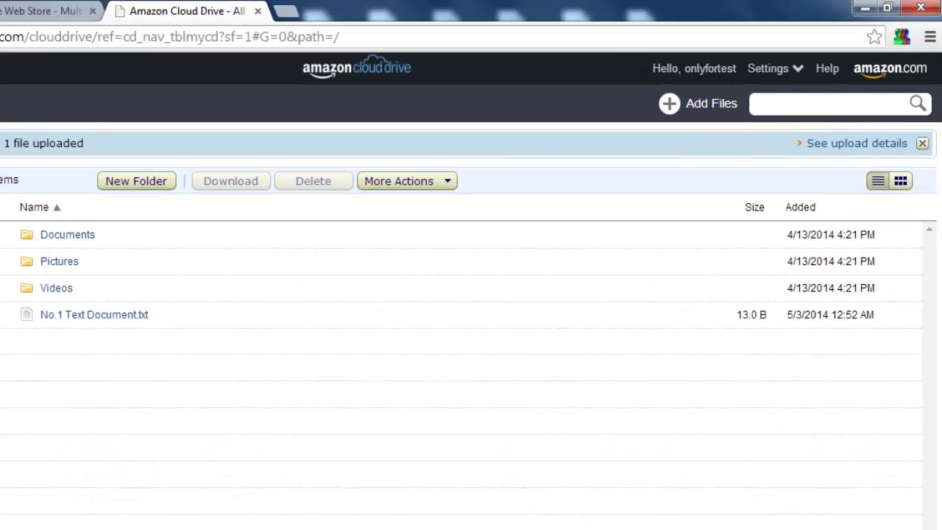
- Open a new MultiLogin browser tab and load amacon.ca/clouddrive in its address bar
key(alt+Tab)
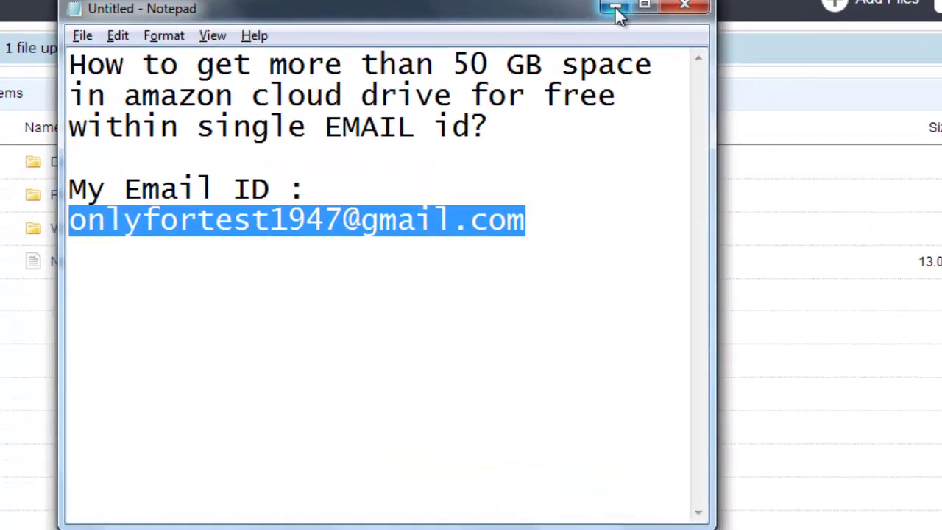
click(509, 95)
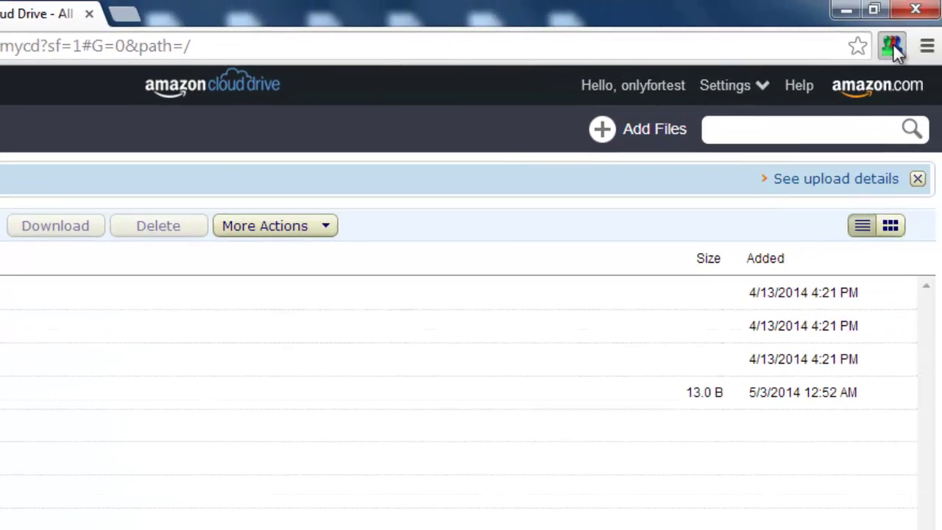
key(ctrl+t)
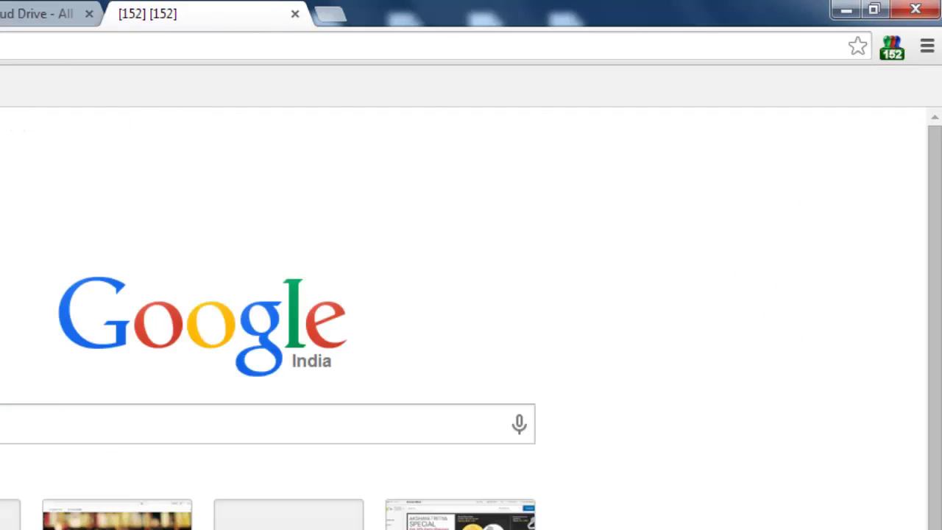
click(22, 14)
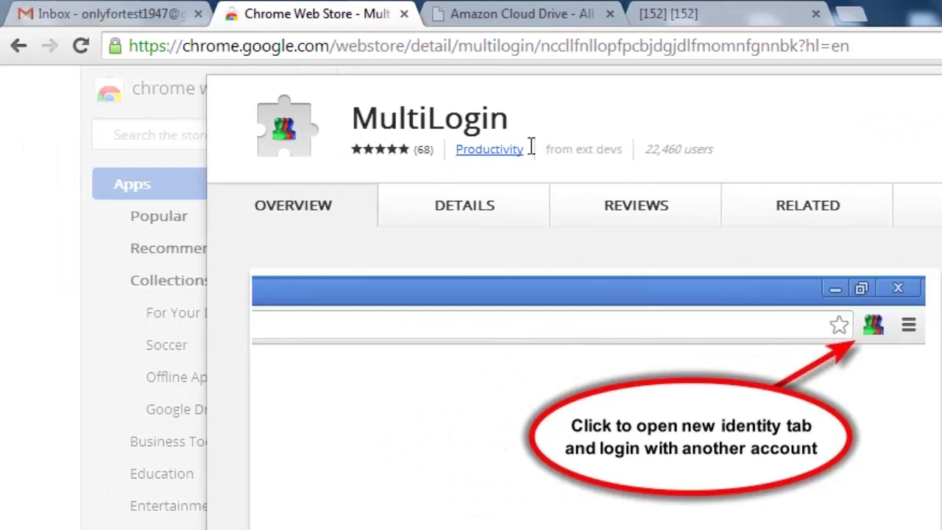
click(751, 10)
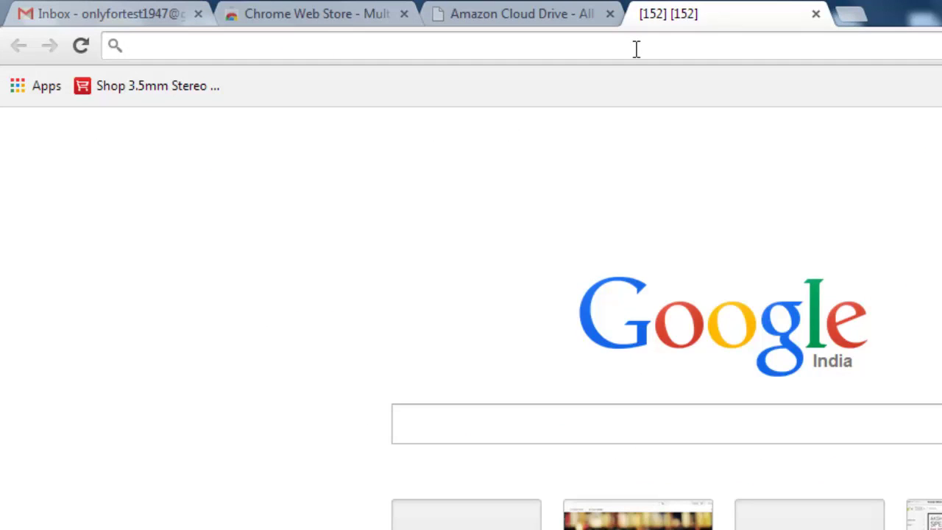
text(ama)
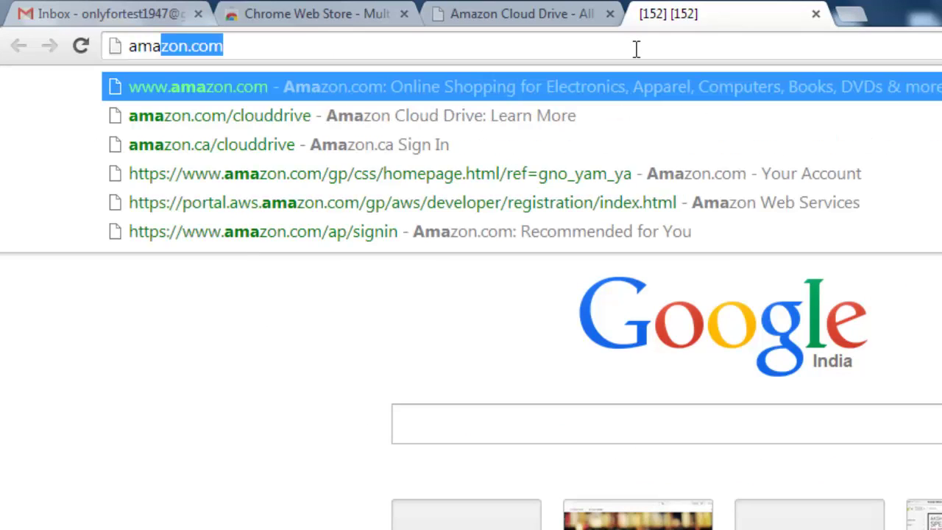
text(con.ca/)
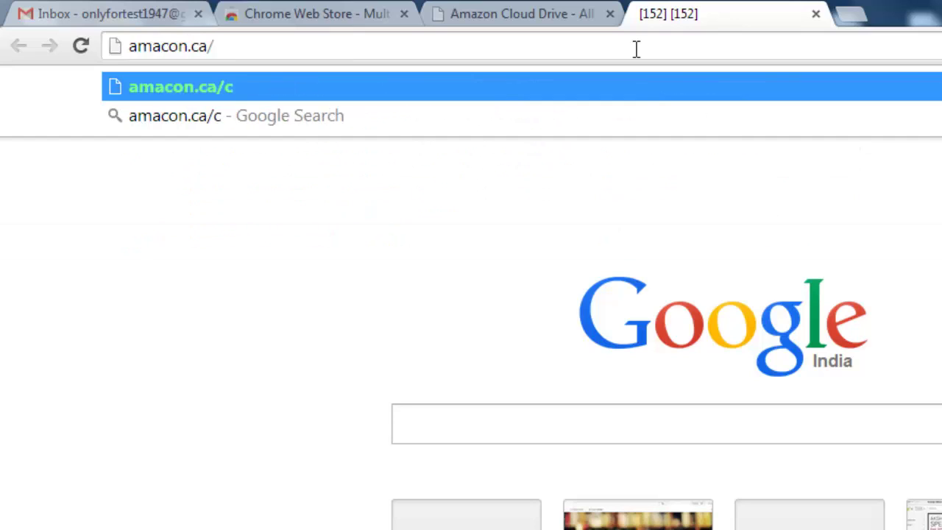
text(clouddri)
key(BackSpace)
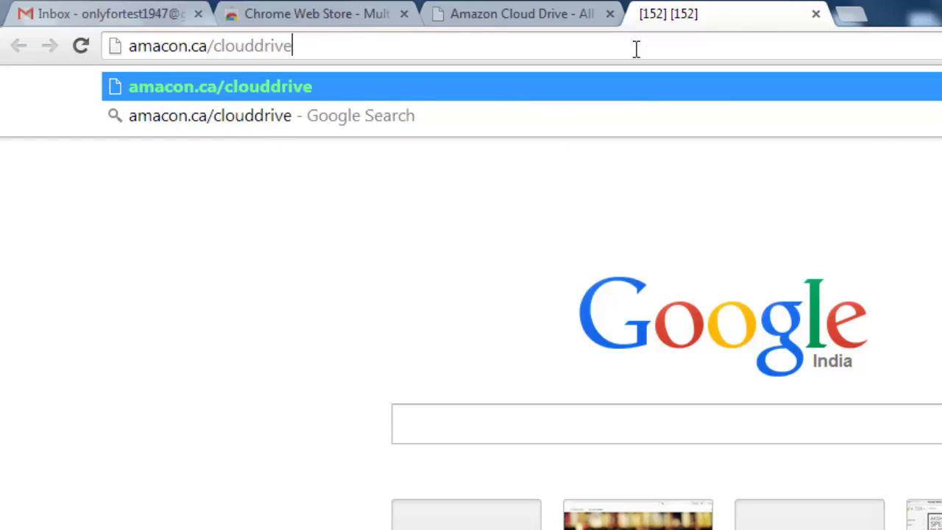
key(Return)
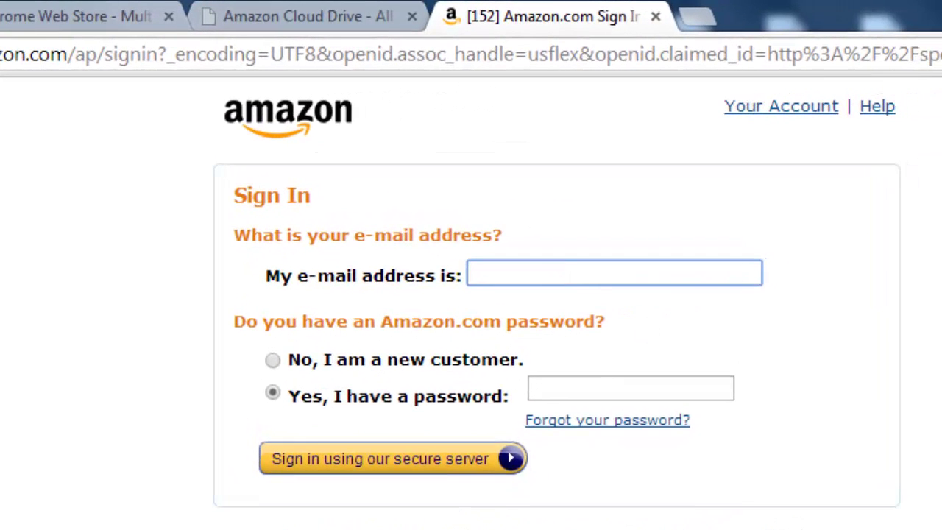
- In Notepad, paste a second copy of the Gmail address to build a dotted variant
key(alt+Tab)
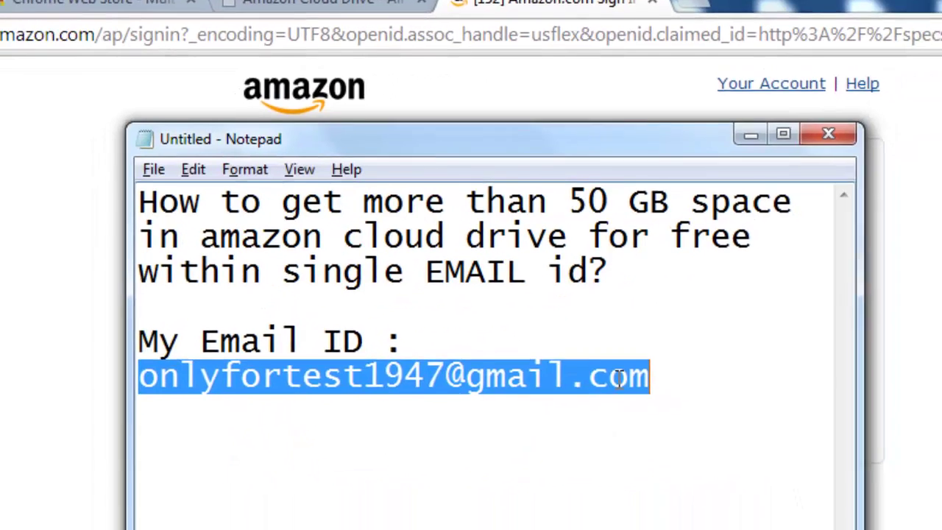
click(610, 415)
drag(243, 328, 172, 321)
key(ctrl+c)
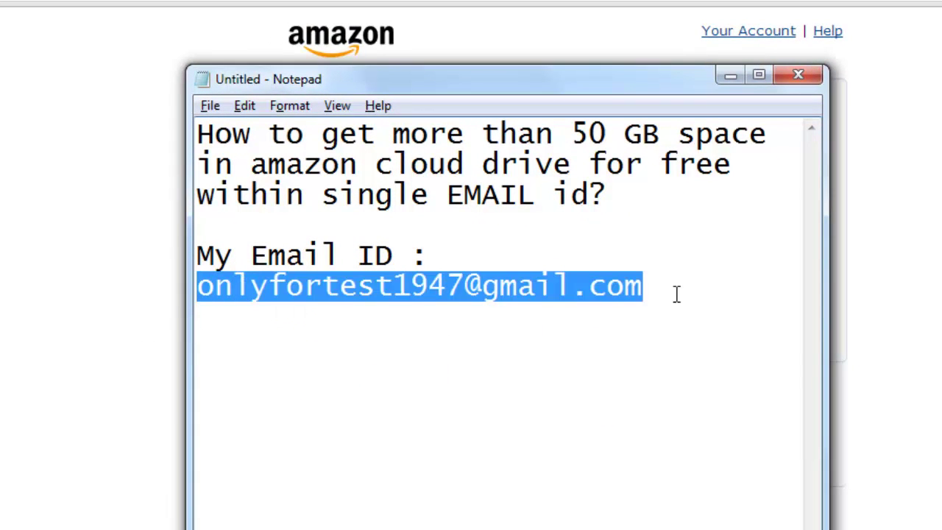
click(680, 322)
key(ctrl+v)
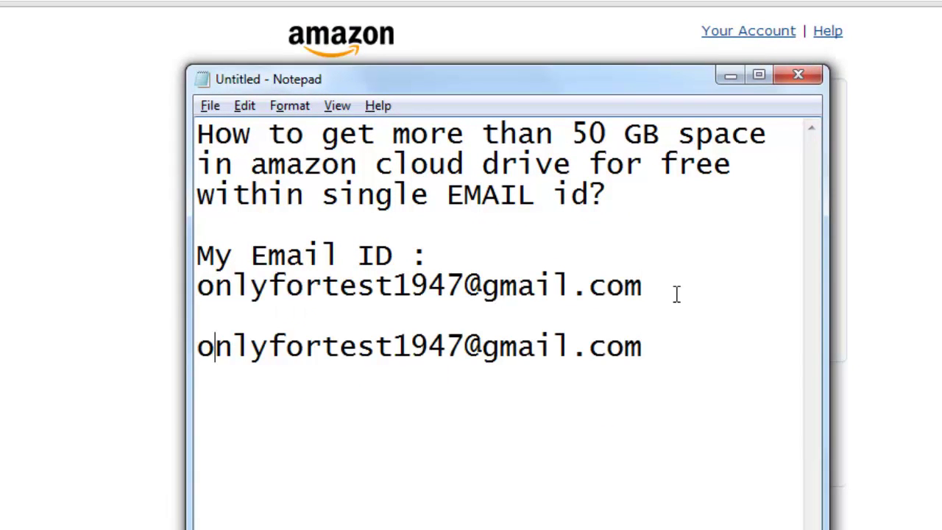
text(.)
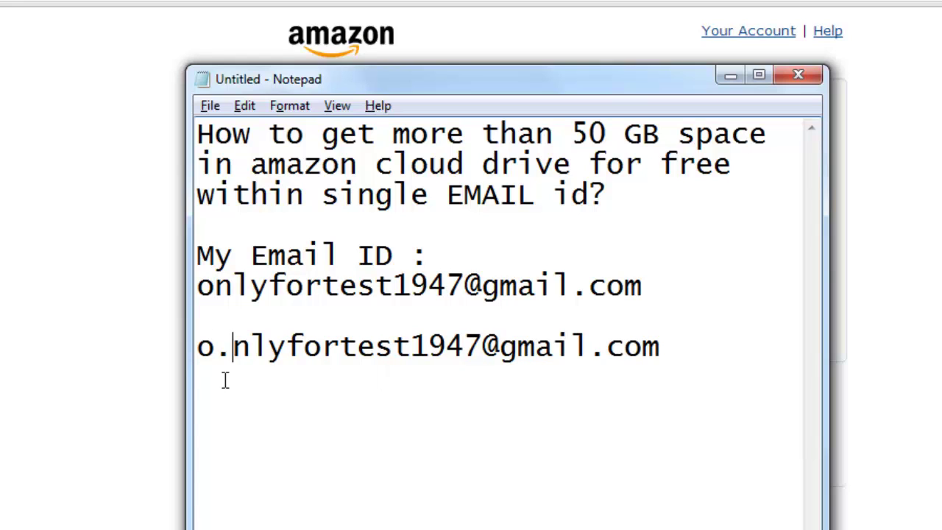
- Enter the dotted Gmail variant on Amazon's sign-in and choose 'No, I am a new customer'
key(alt+Tab)
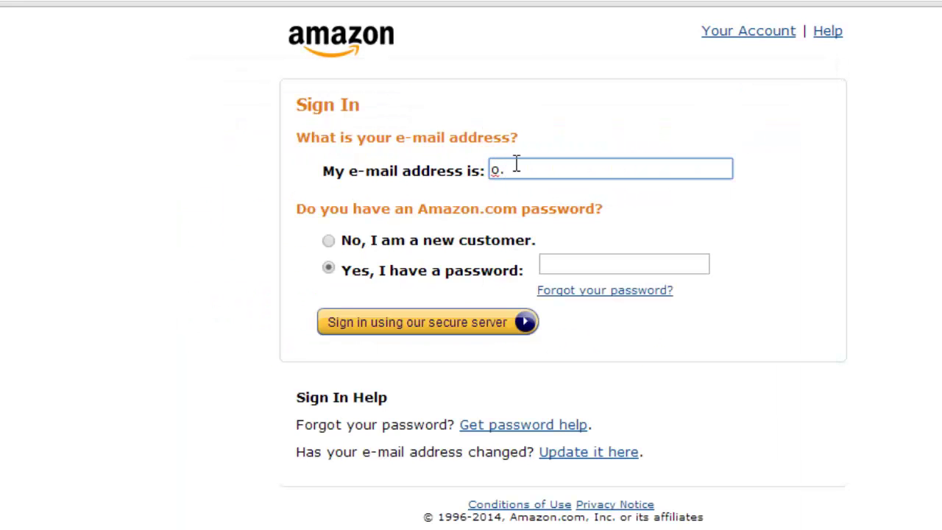
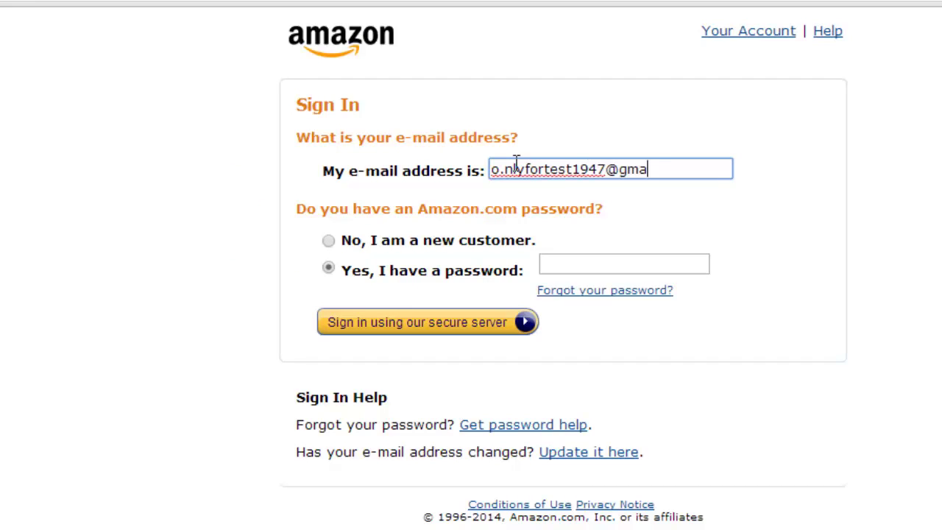
drag(708, 172, 329, 187)
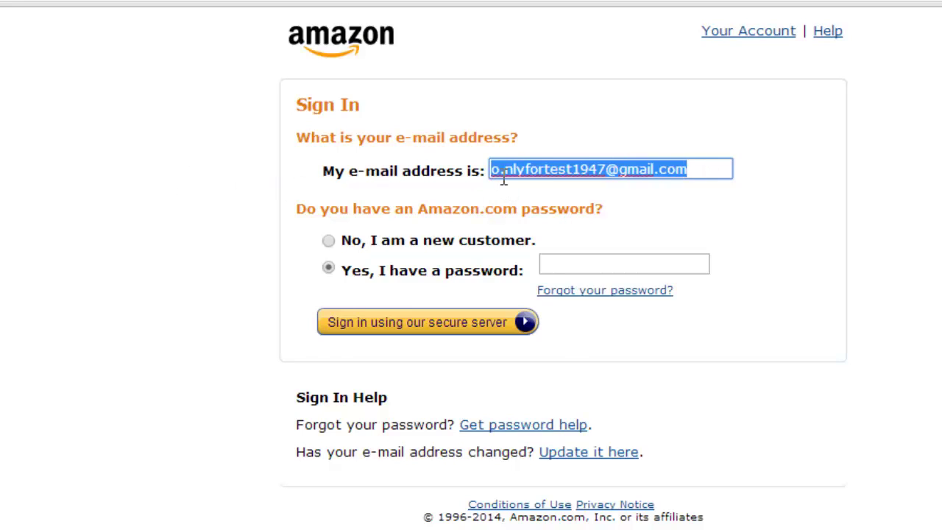
click(482, 324)
click(482, 420)
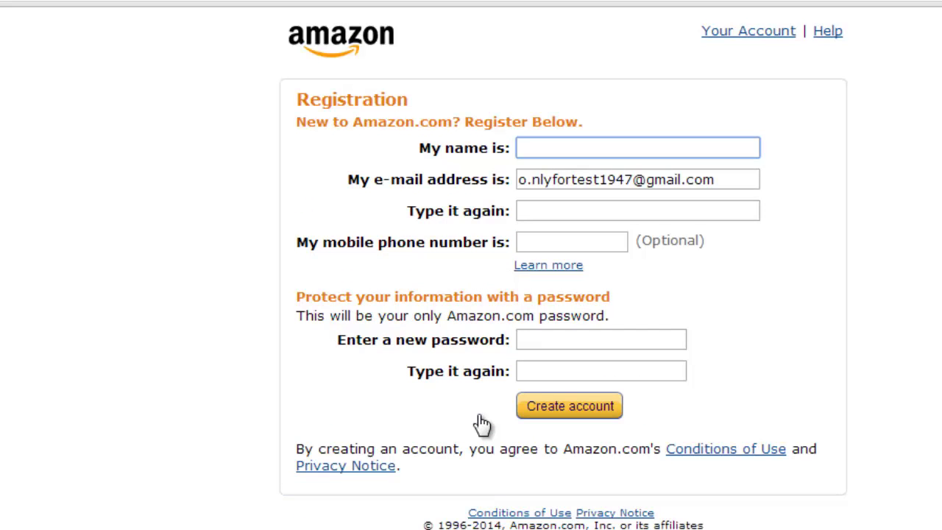
- Fill the registration form with the confirmation e-mail, the user's name and matching passwords
drag(736, 177, 477, 195)
key(ctrl+c)
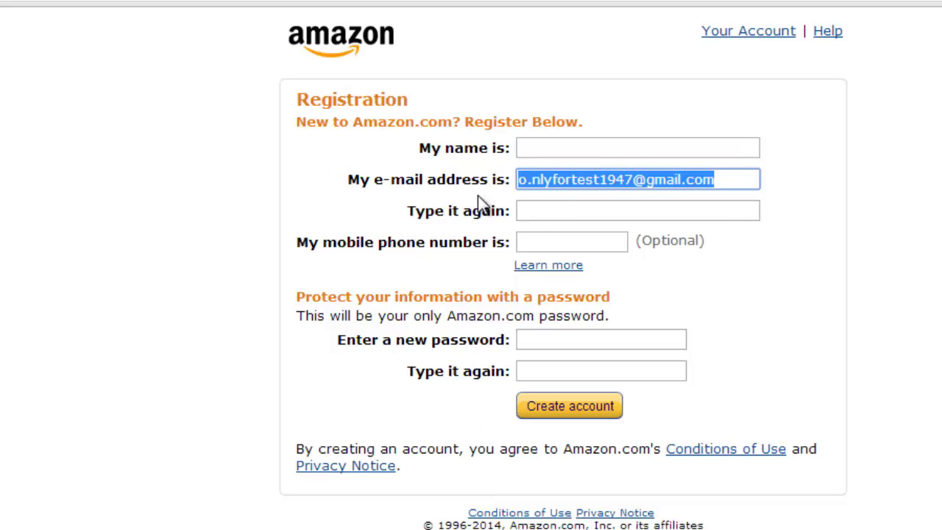
click(552, 210)
key(ctrl+v)
click(567, 147)
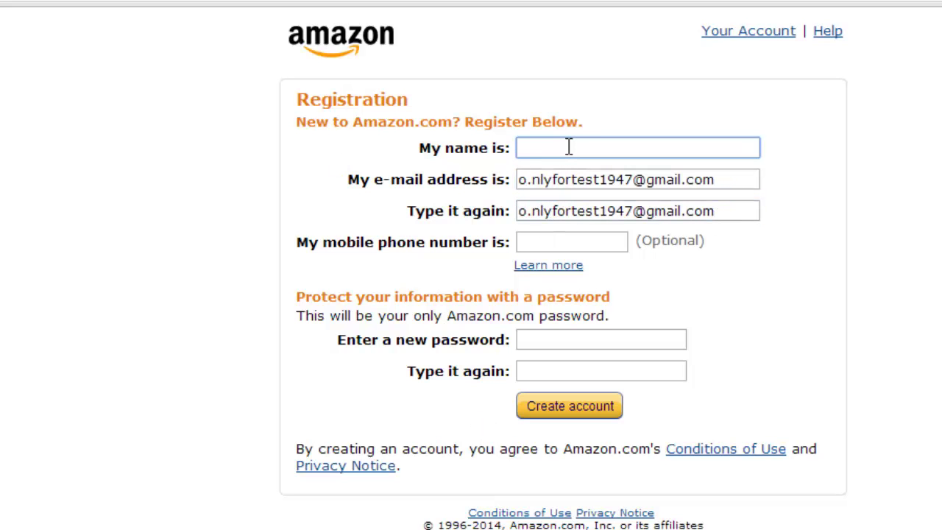
text(vicky)
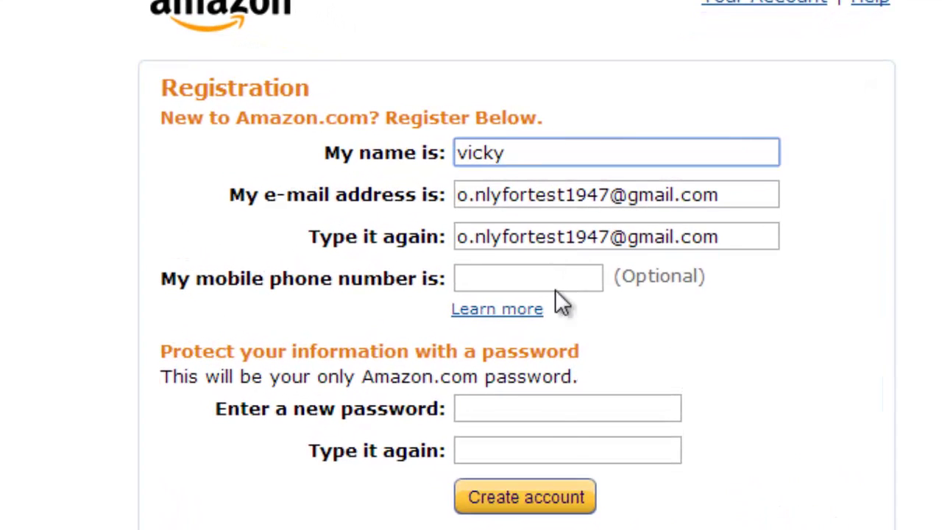
click(540, 410)
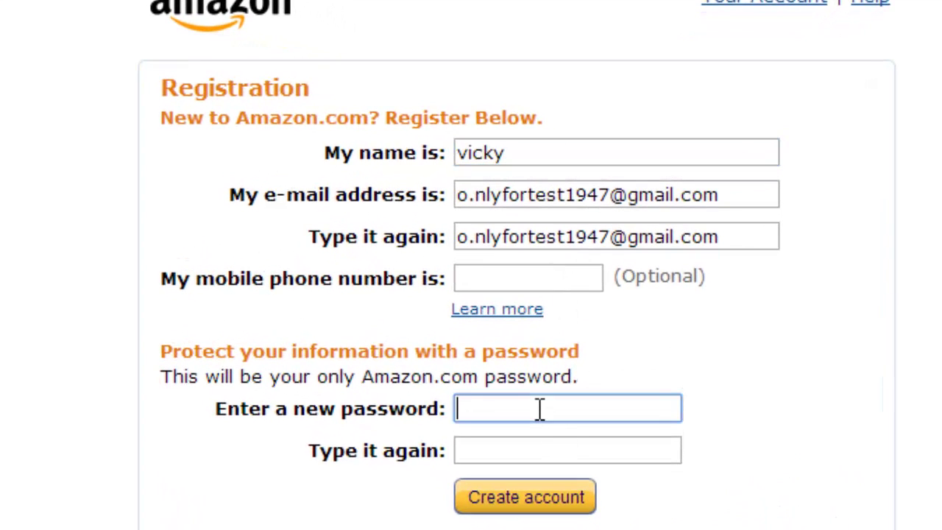
text(********)
click(556, 443)
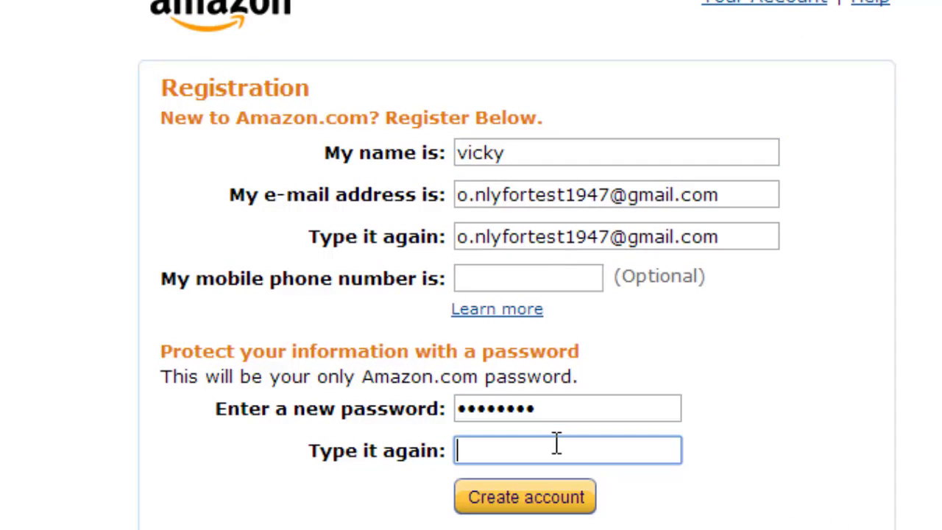
text(********)
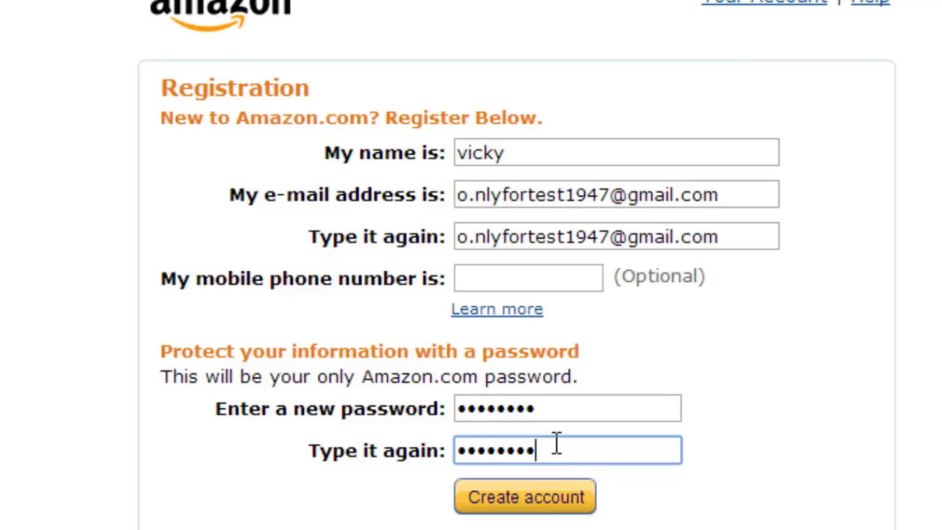
click(539, 501)
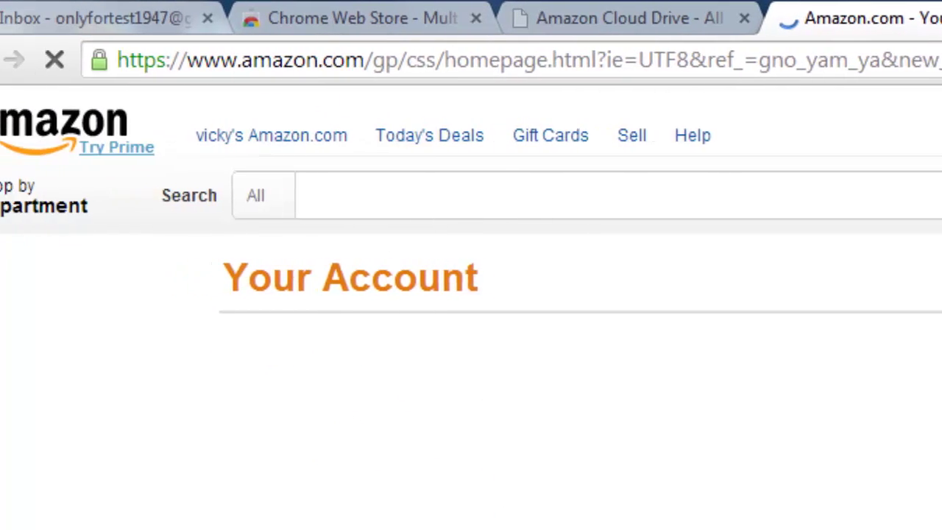
text(https://www.amazon.ca/clouddrive)
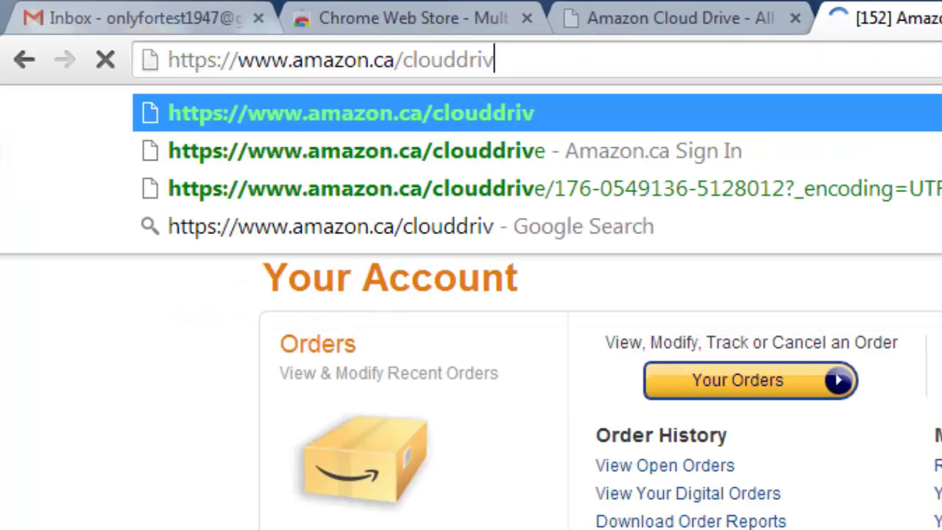
key(Return)
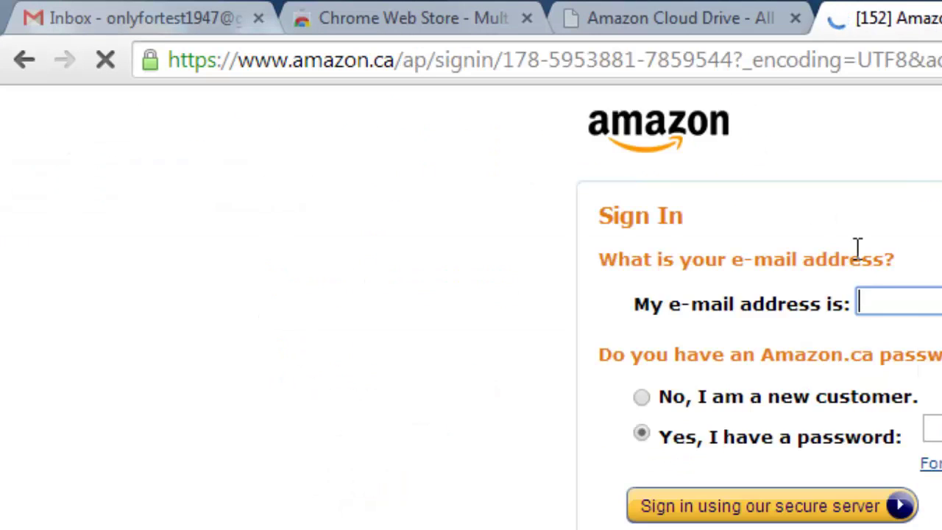
- Sign in on Amazon.ca with the suggested dotted Gmail address and the new account's password
click(924, 301)
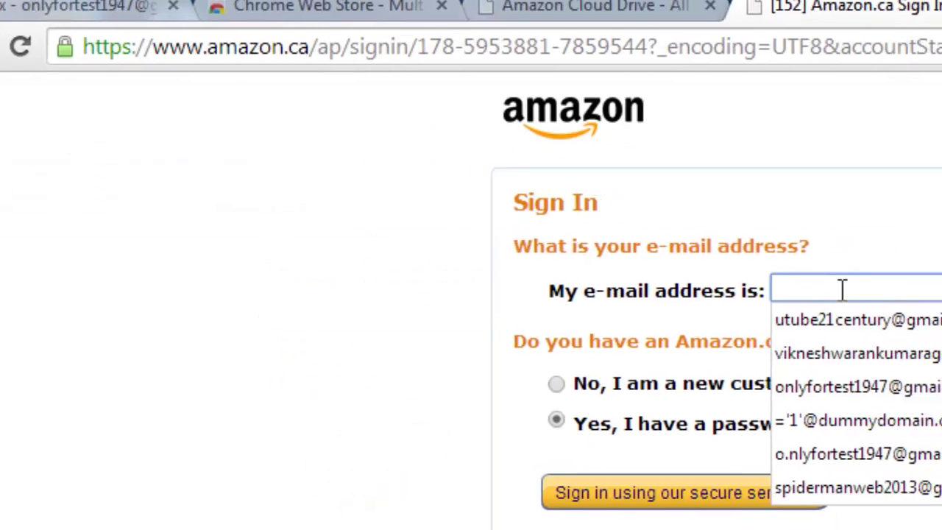
text(o.o)
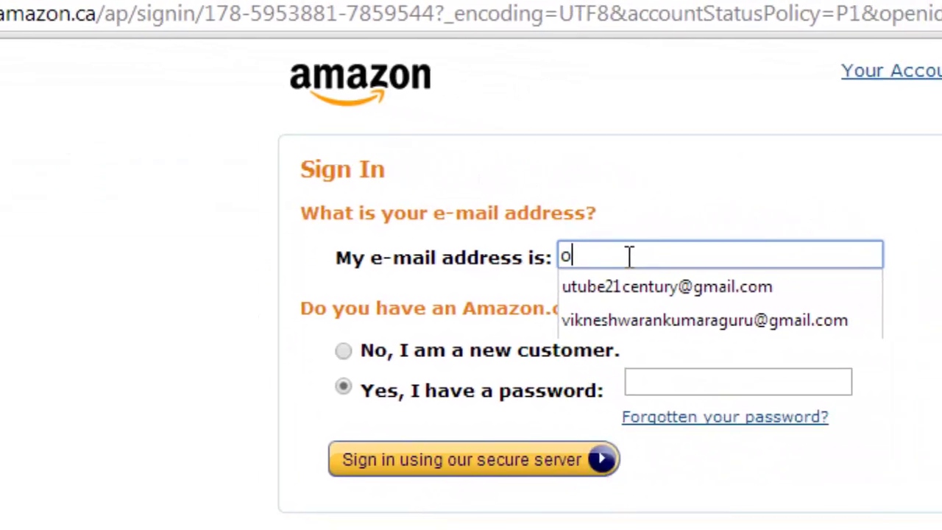
key(BackSpace)
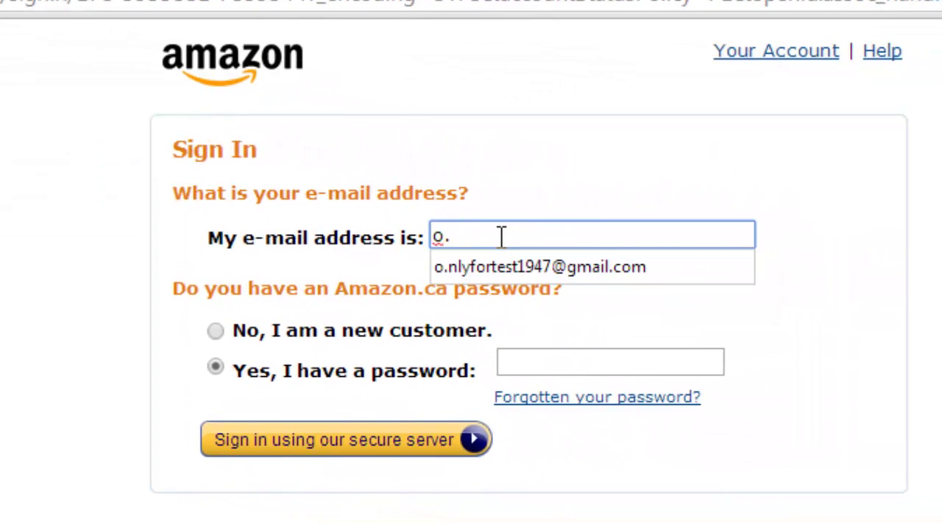
text(nly)
key(Down)
key(Return)
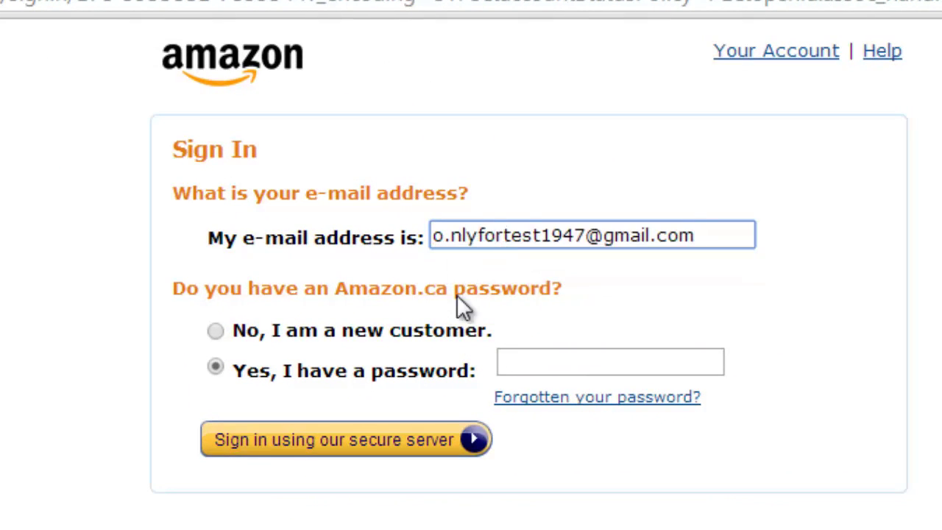
click(559, 361)
text(pass)
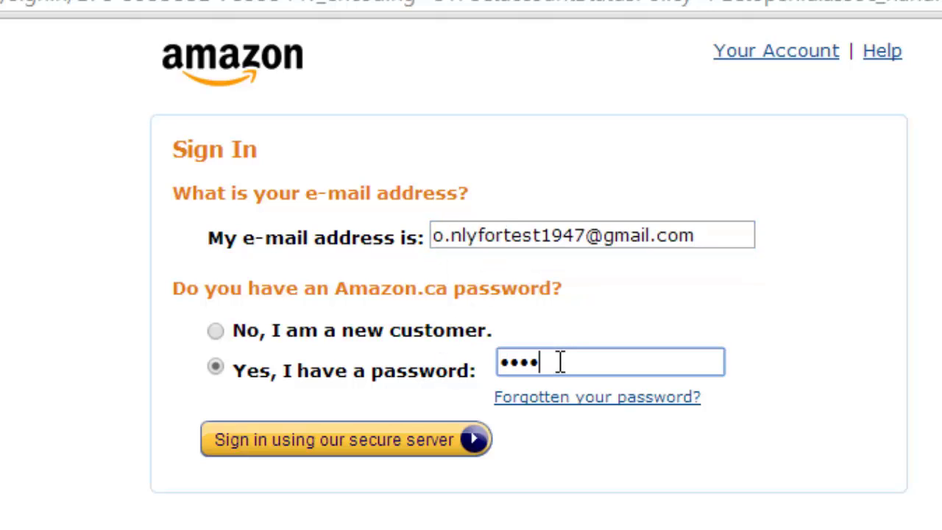
text(word)
click(404, 451)
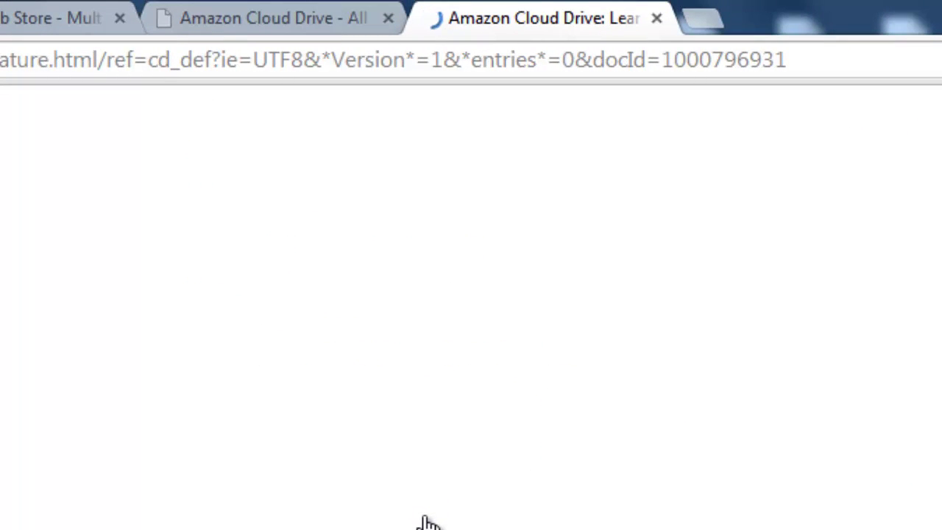
- Check the Gmail tab, then return to Amazon and open the new account's empty Cloud Drive
key(ctrl+1)
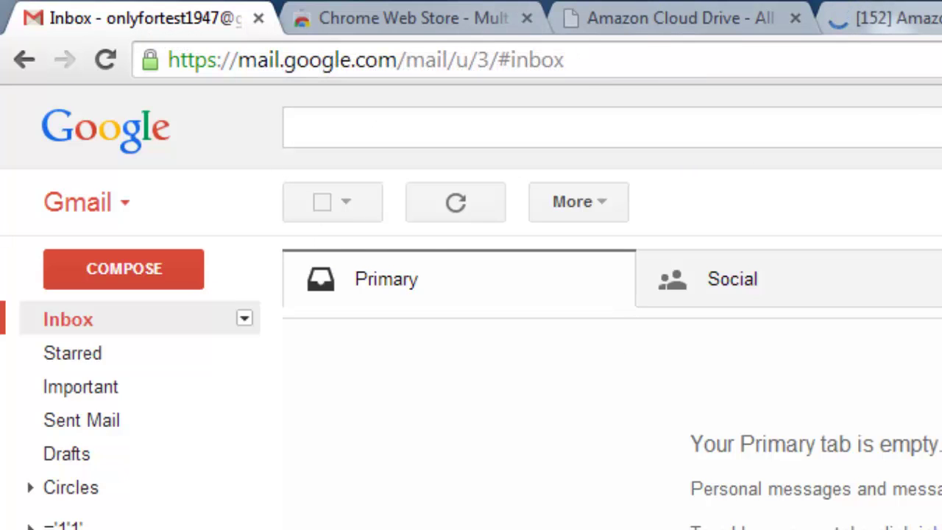
click(846, 19)
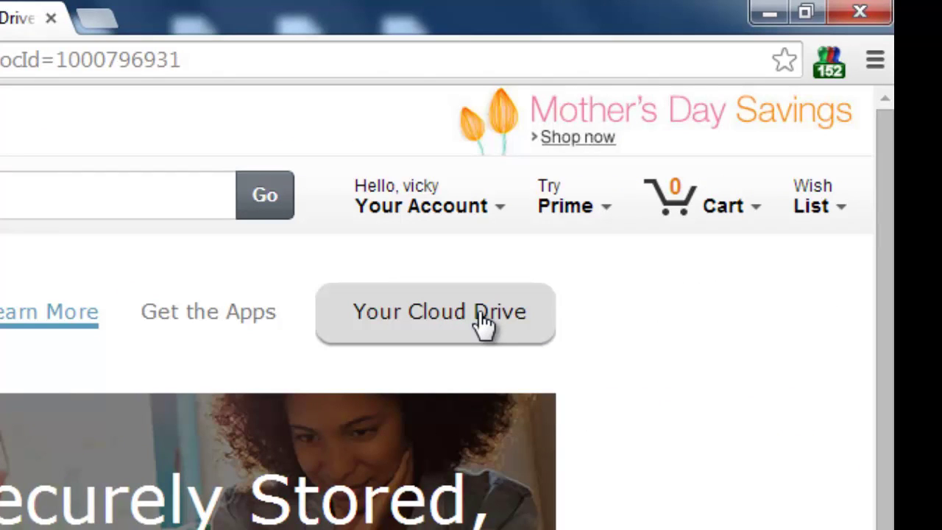
click(482, 322)
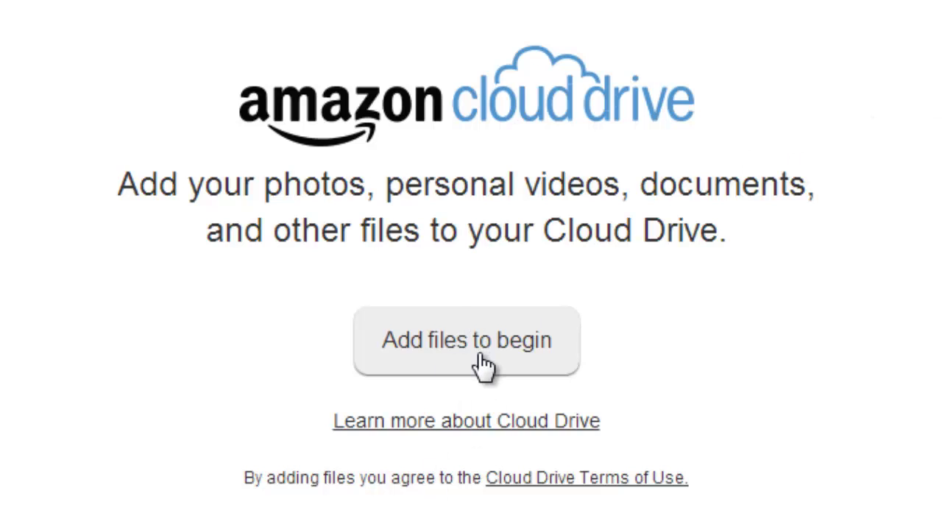
- Accept the Cloud Drive terms of use and submit the six captcha characters from the welcome image
click(477, 352)
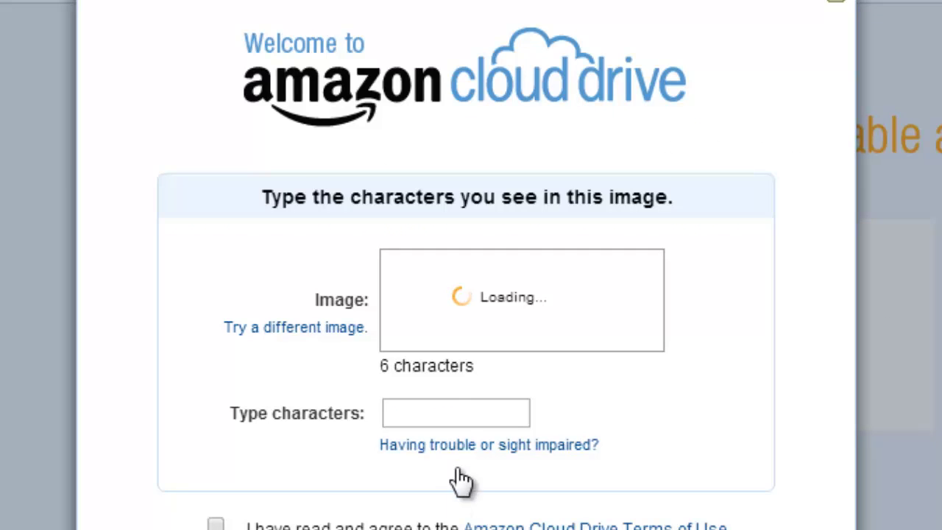
click(473, 410)
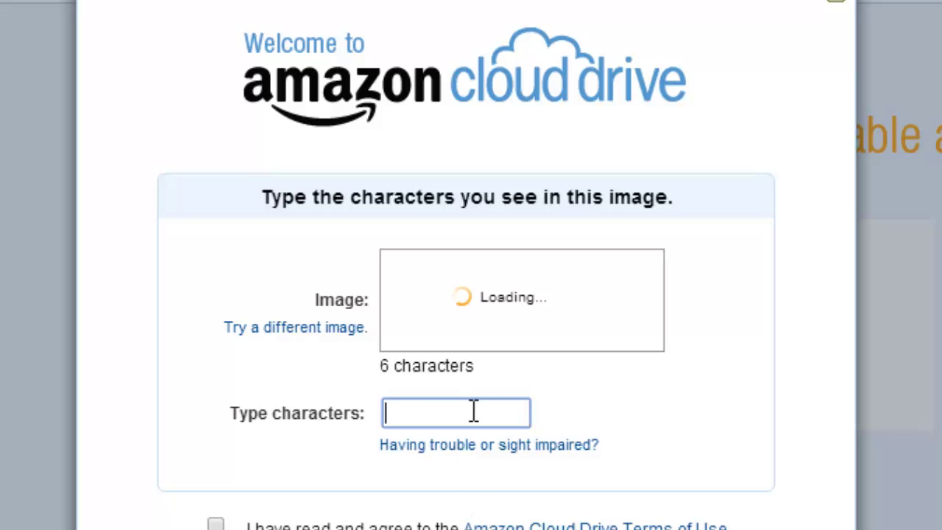
click(216, 524)
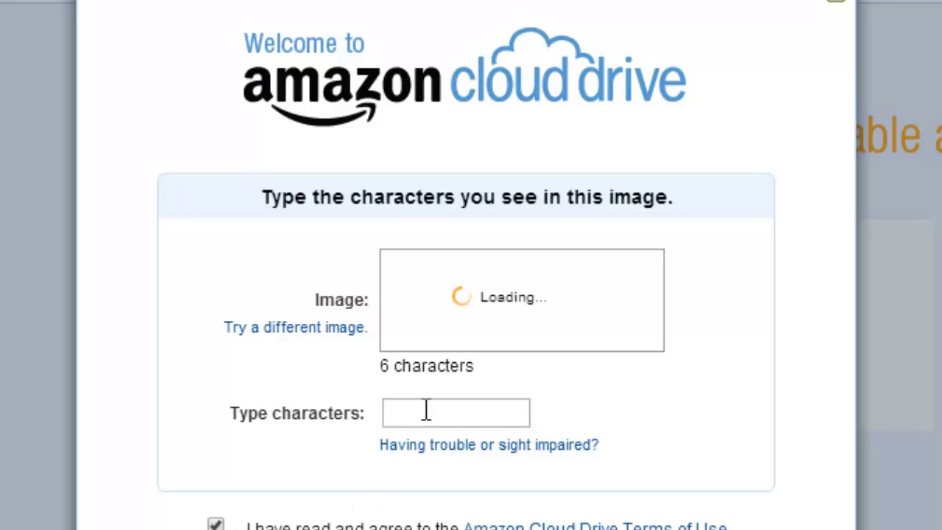
click(468, 411)
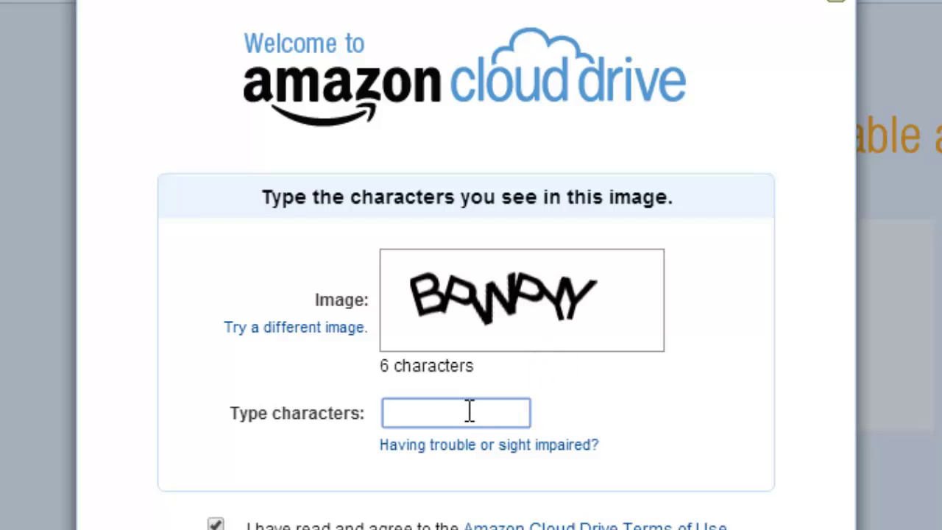
text(BPWPYY)
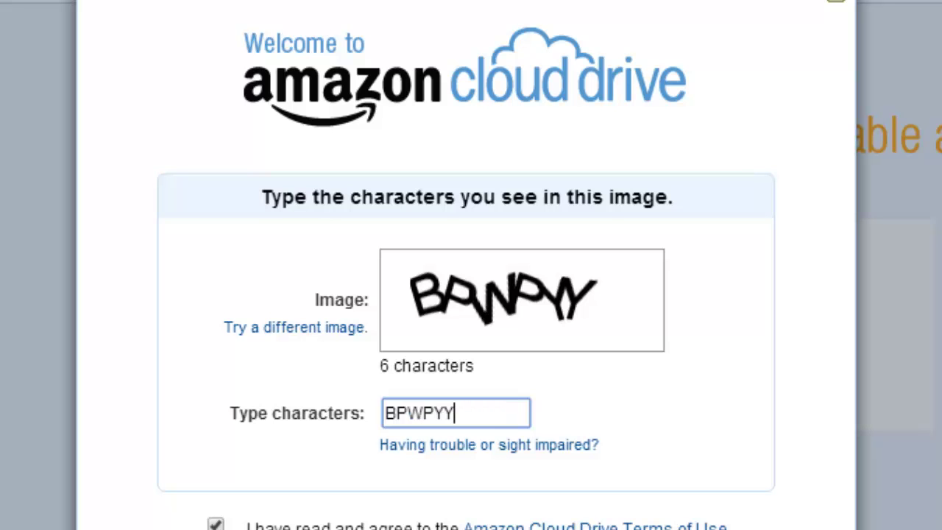
key(Return)
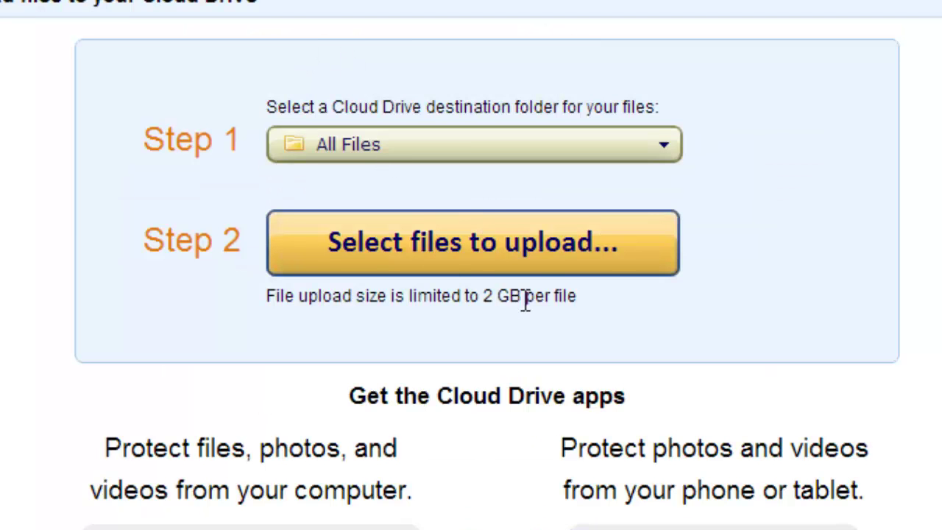
- Upload No.2 Text Document from the Desktop into All Files and close the finished upload panel
click(488, 256)
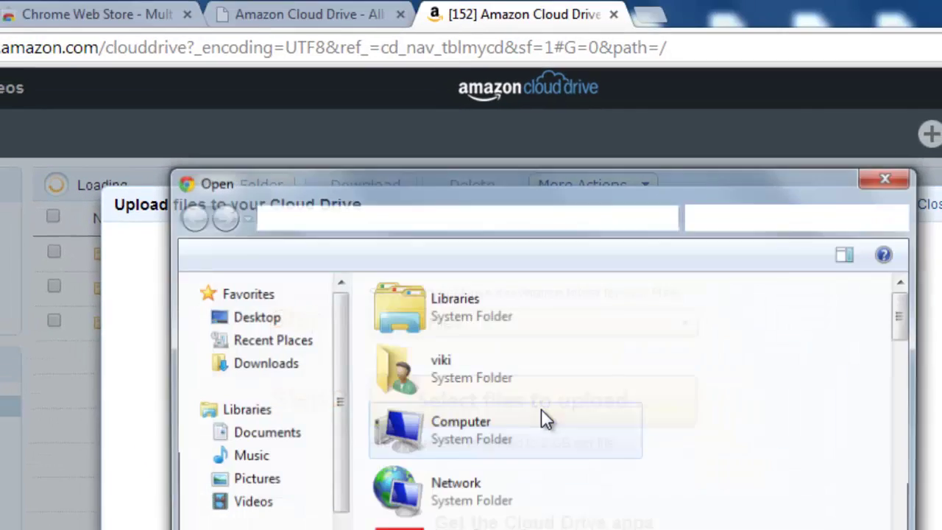
scroll(519, 438, down, 5)
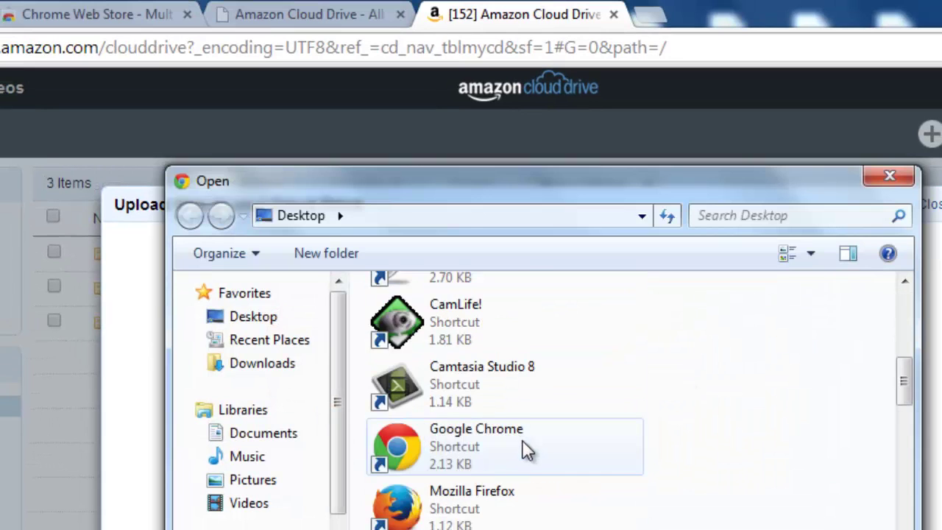
scroll(526, 450, down, 6)
scroll(532, 462, up, 3)
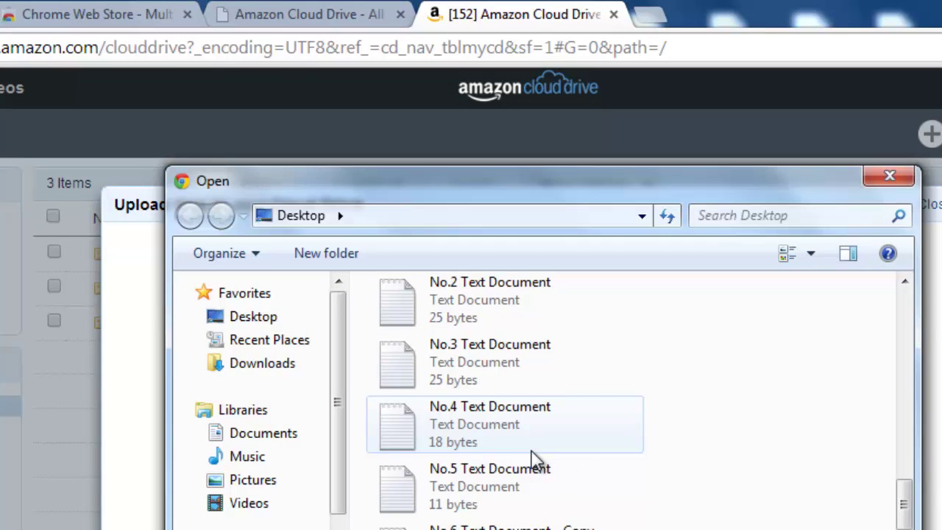
scroll(471, 470, up, 2)
click(510, 494)
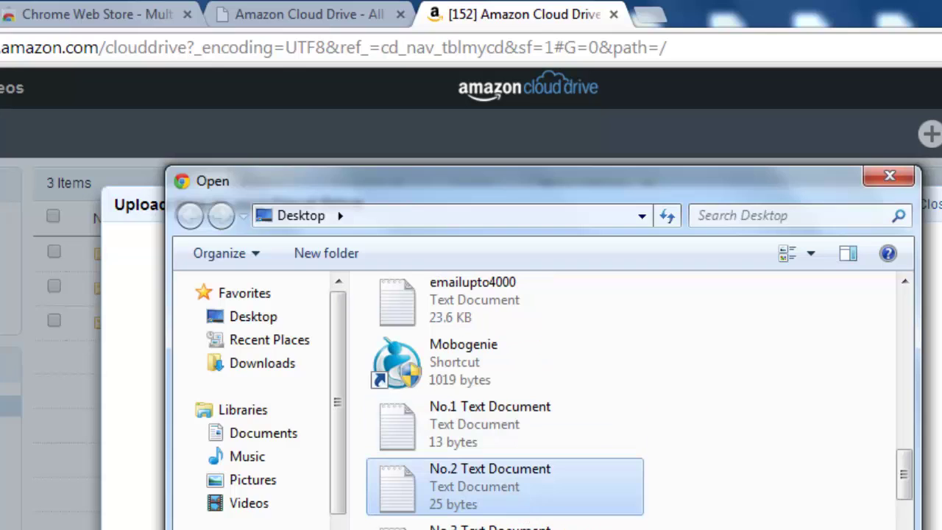
key(Return)
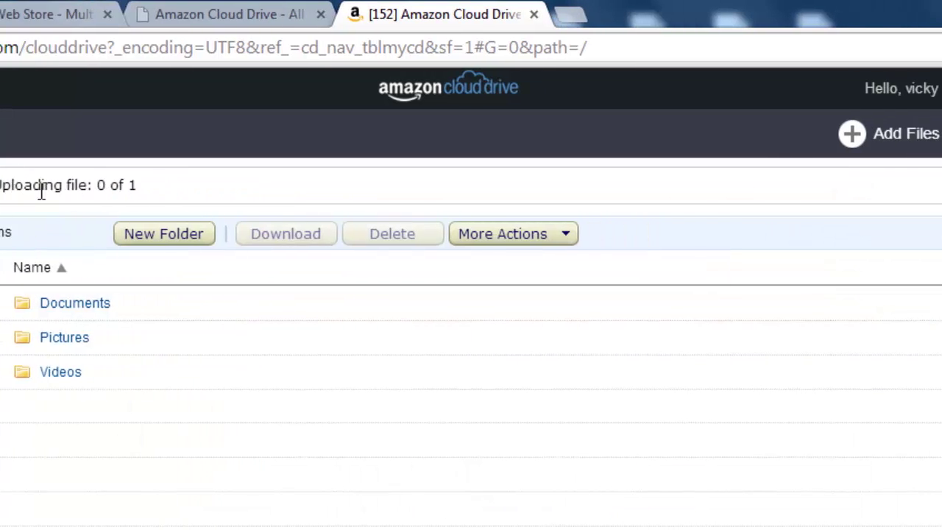
click(820, 188)
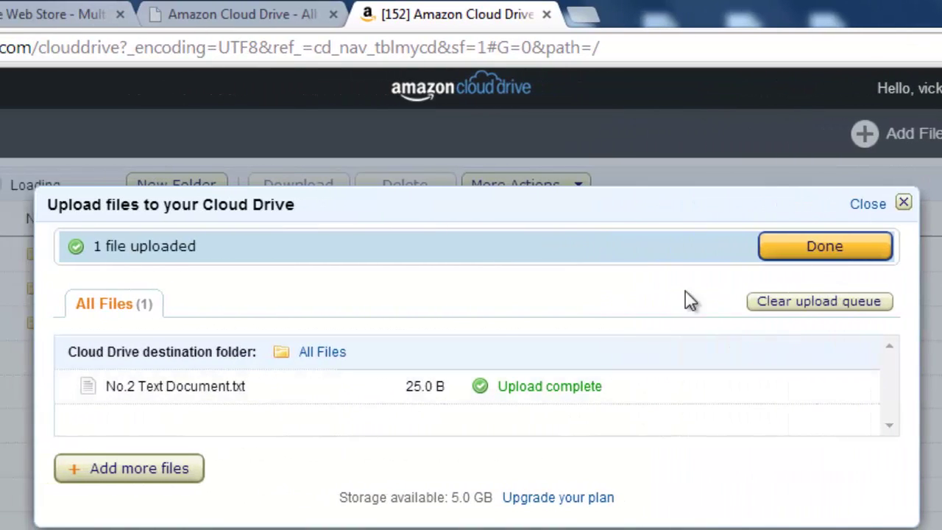
click(840, 246)
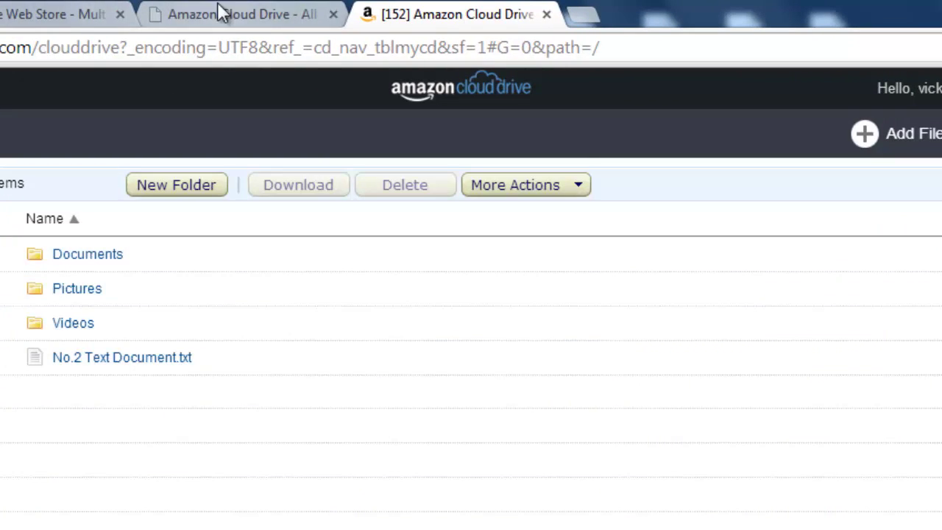
- Compare both accounts' drives and their 5.00 GB storage lines, then start a blank browser tab
click(221, 13)
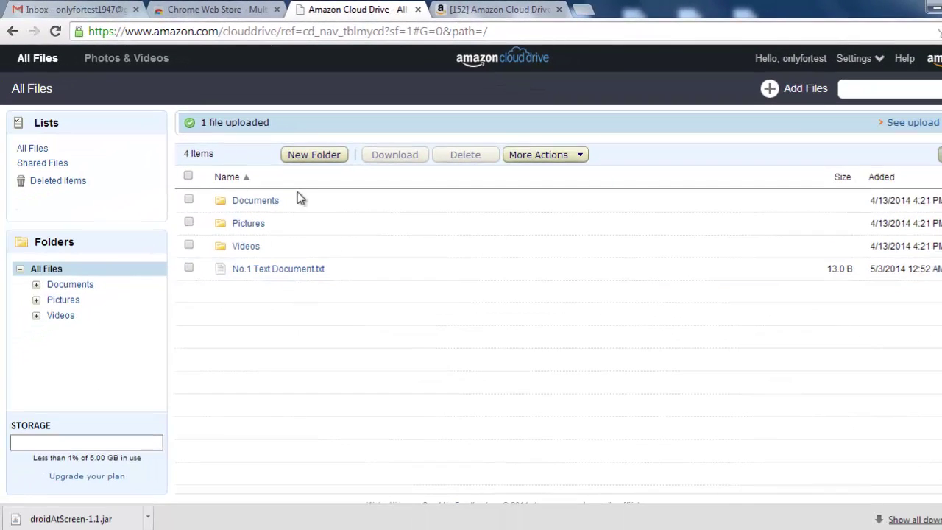
click(500, 8)
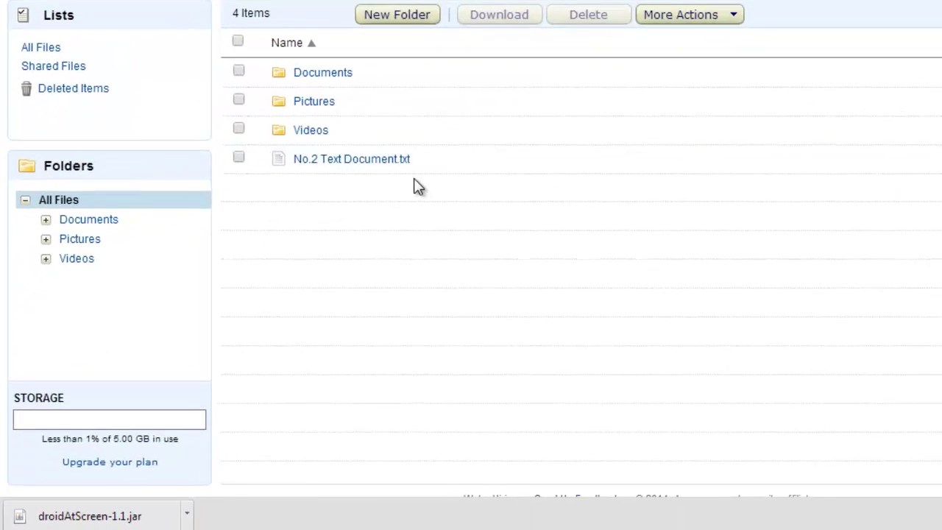
key(ctrl+shift+Tab)
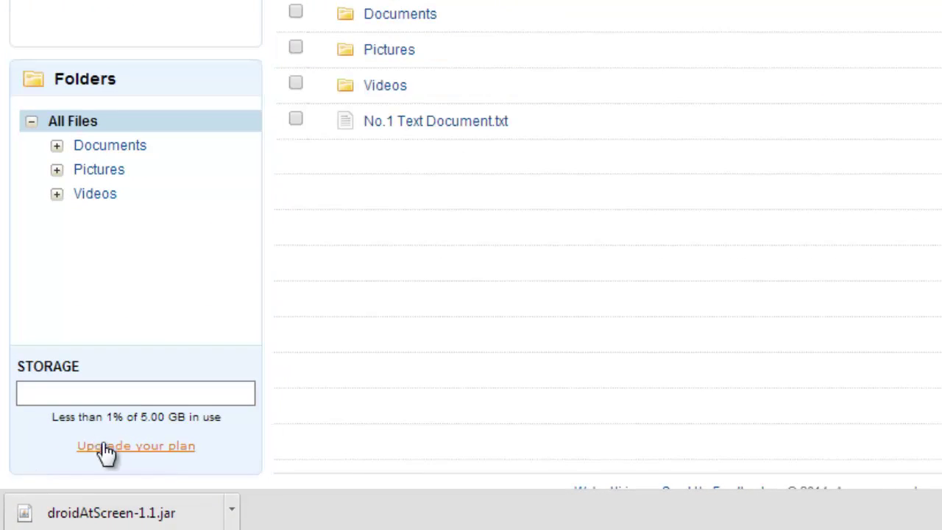
drag(48, 417, 231, 422)
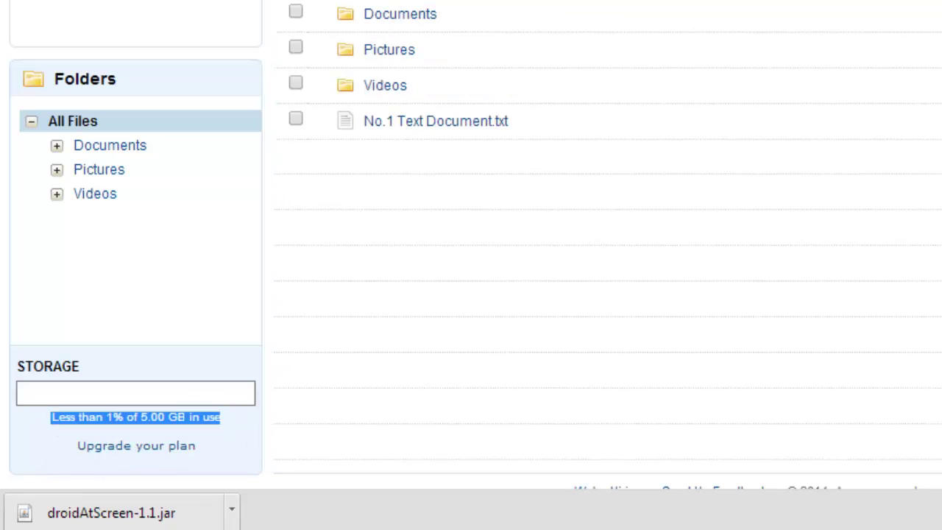
key(ctrl+Tab)
drag(53, 417, 219, 419)
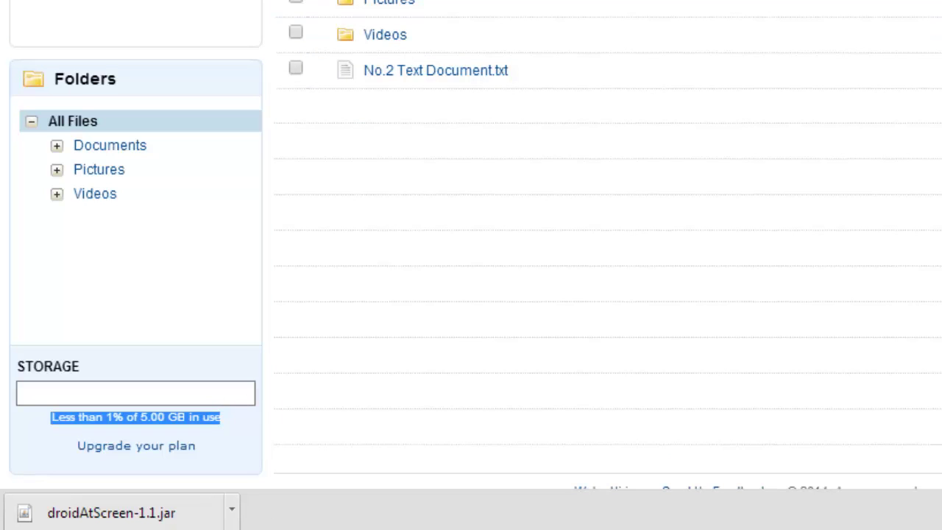
key(ctrl+t)
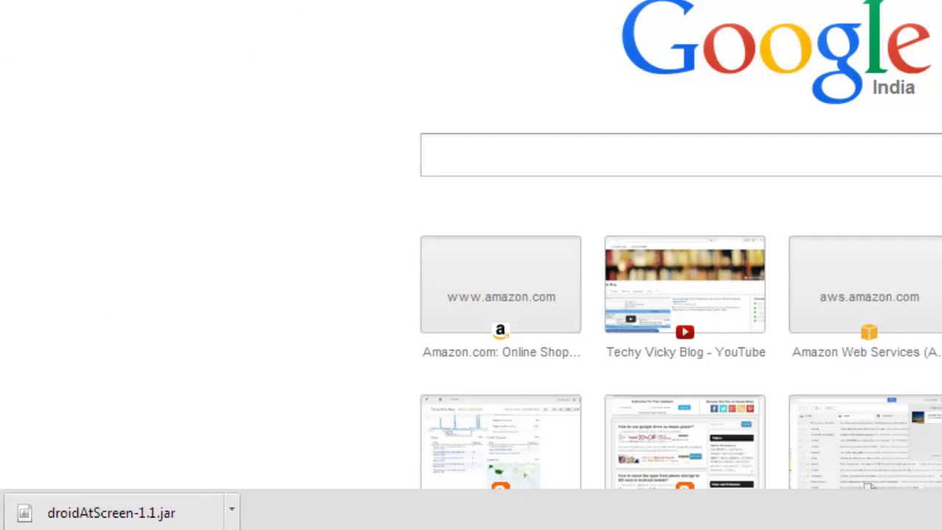
- Load the Amazon.ca Cloud Drive page in the new tab
text(AMAZON.CA)
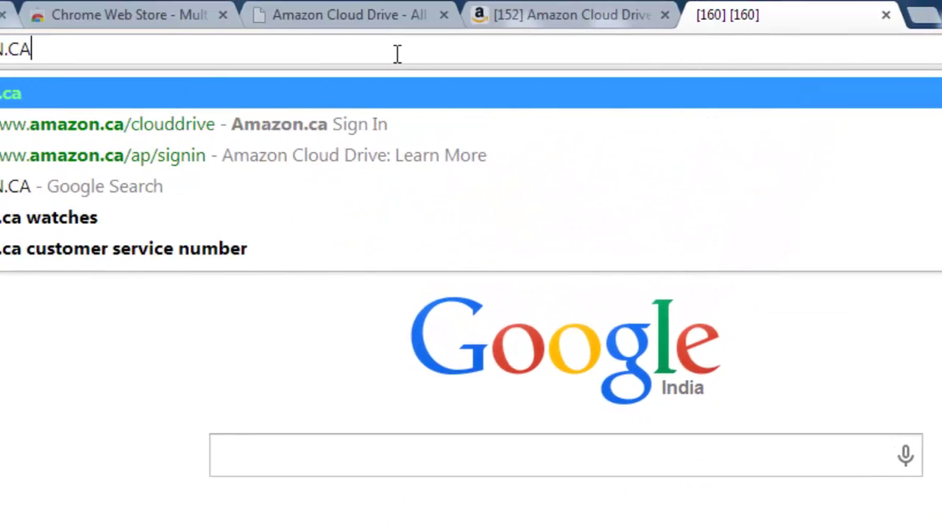
key(Down)
key(Return)
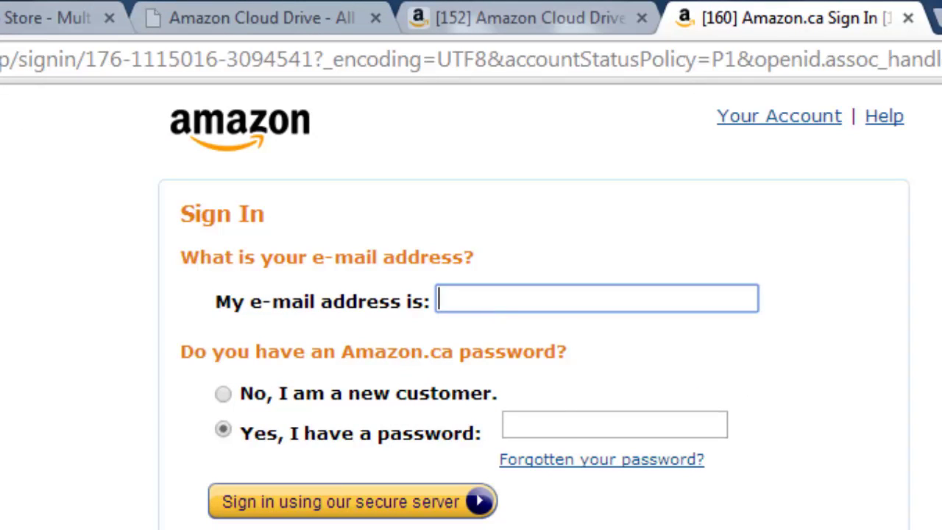
- In Notepad, add a new line copying the last Gmail address with its dot moved one letter along
key(alt+Tab)
click(710, 511)
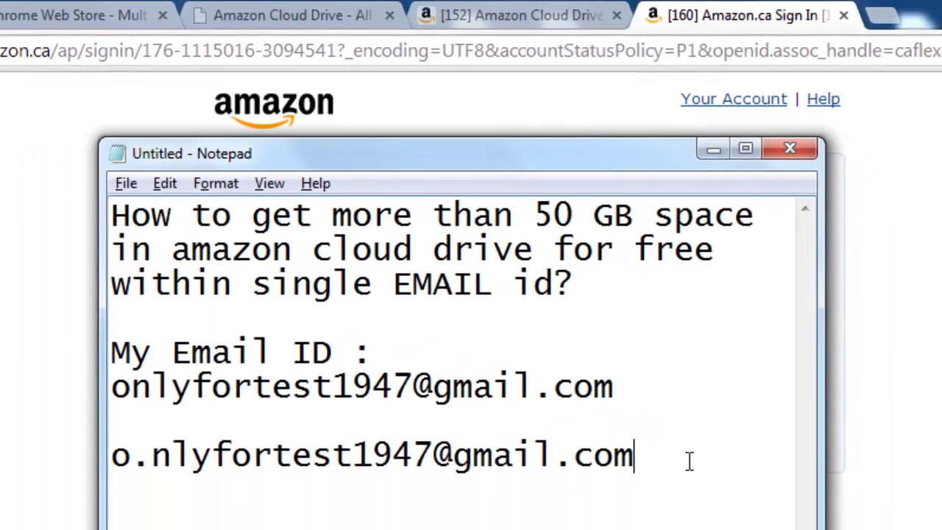
key(shift+Home)
key(ctrl+c)
click(669, 421)
key(Return)
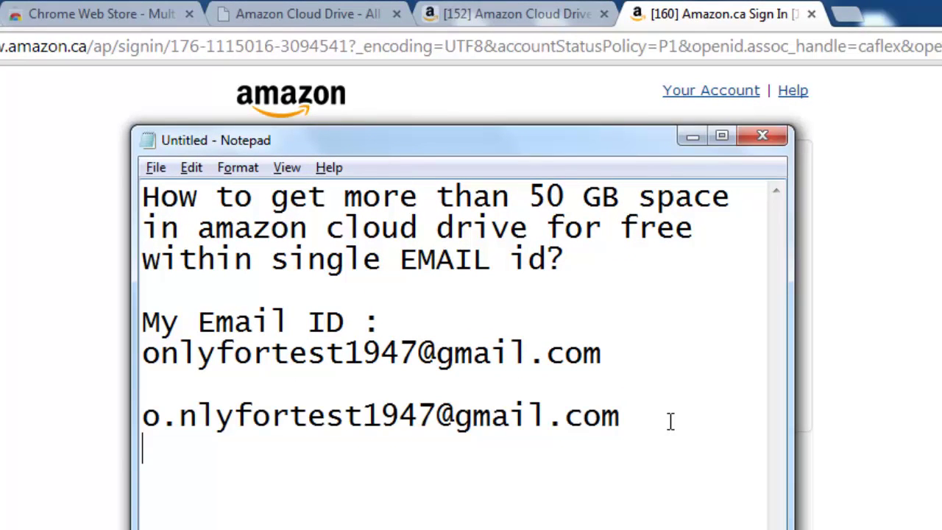
key(ctrl+v)
key(Home)
key(Right)
key(Delete)
key(Right)
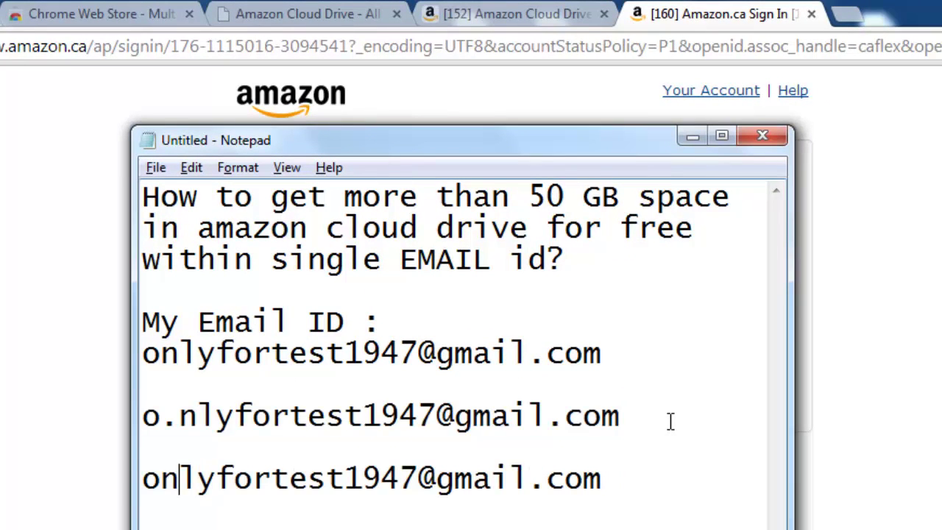
text(.)
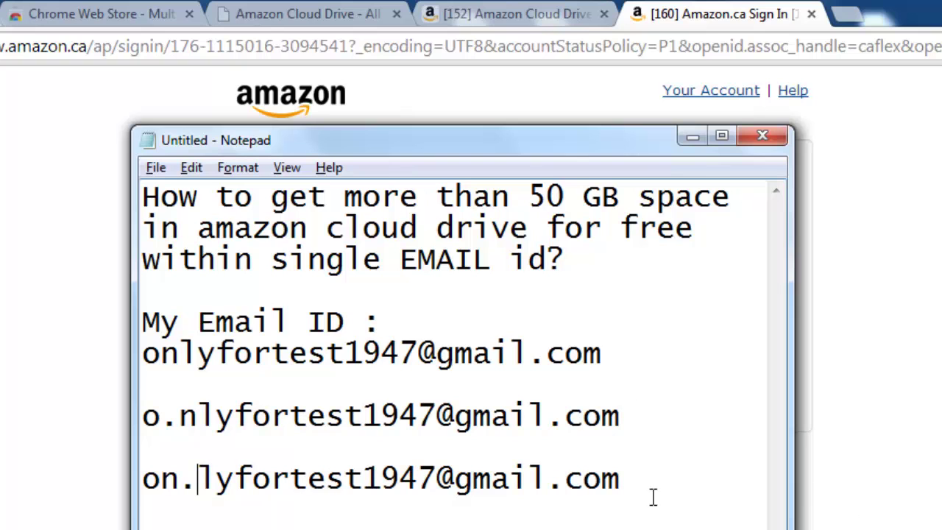
- Copy the new dotted address and return to the Amazon.ca sign-in page
drag(622, 478, 130, 478)
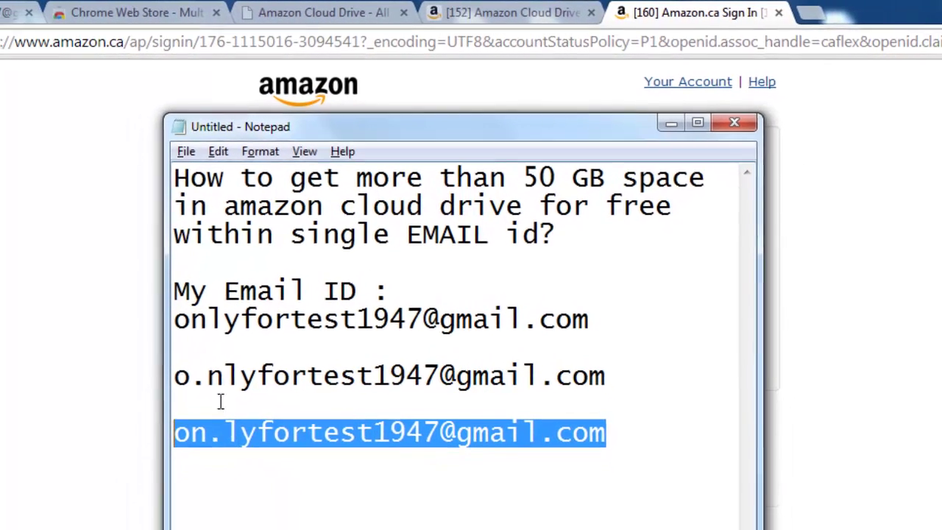
right_click(471, 433)
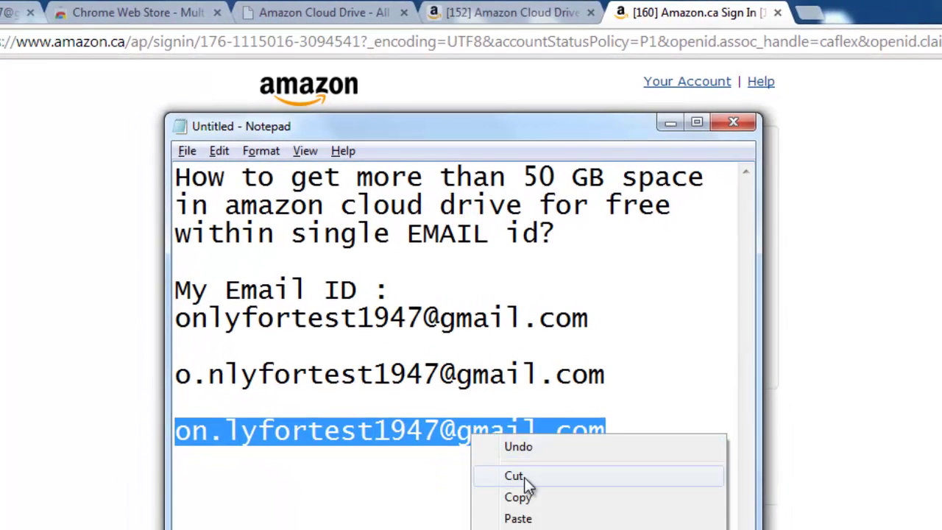
click(527, 499)
key(alt+Tab)
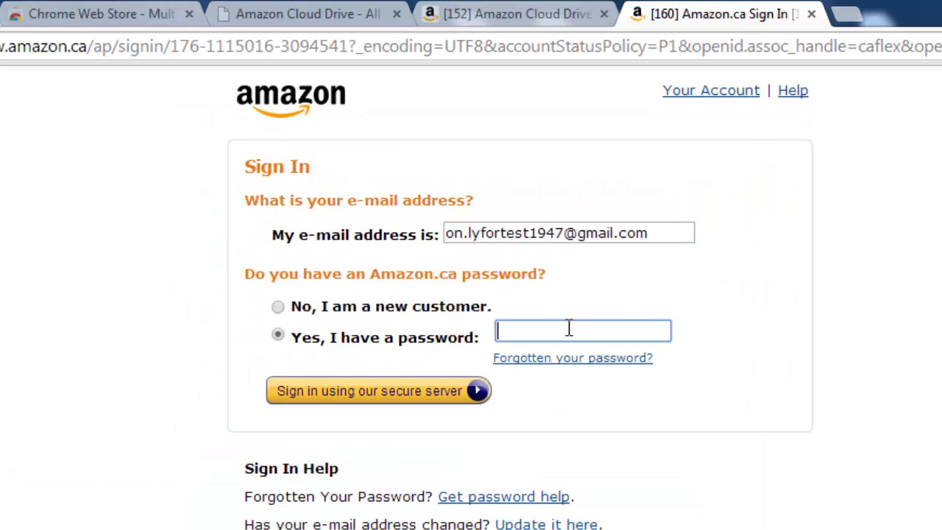
- Continue as a new customer and copy the dotted e-mail into the confirmation field
click(387, 305)
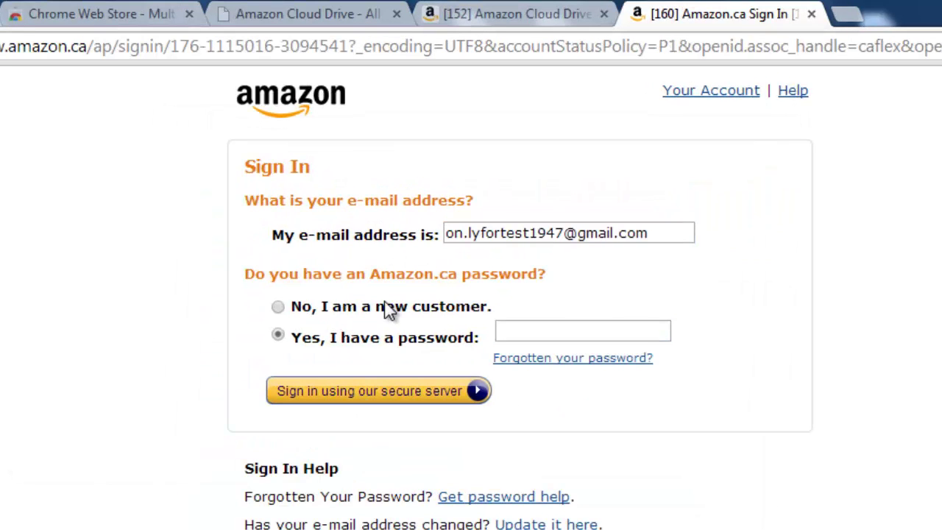
click(445, 395)
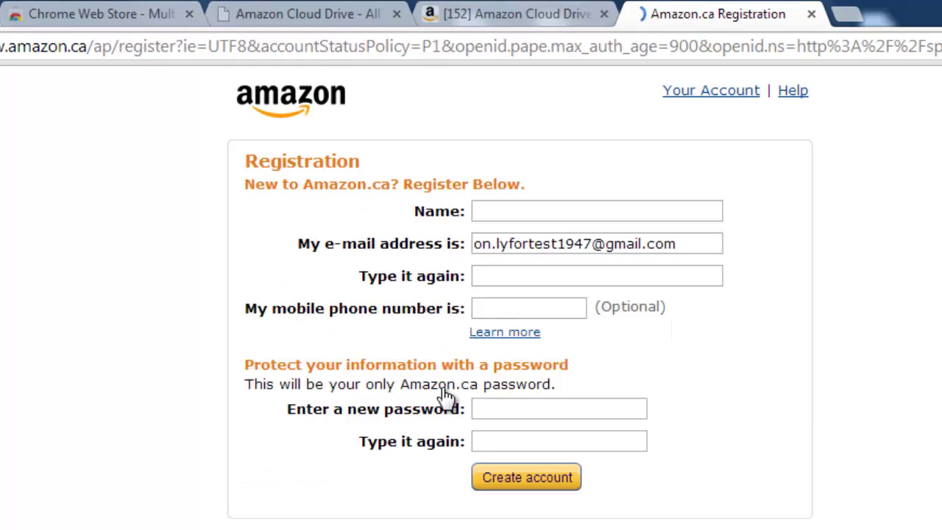
click(648, 250)
key(ctrl+a)
key(ctrl+c)
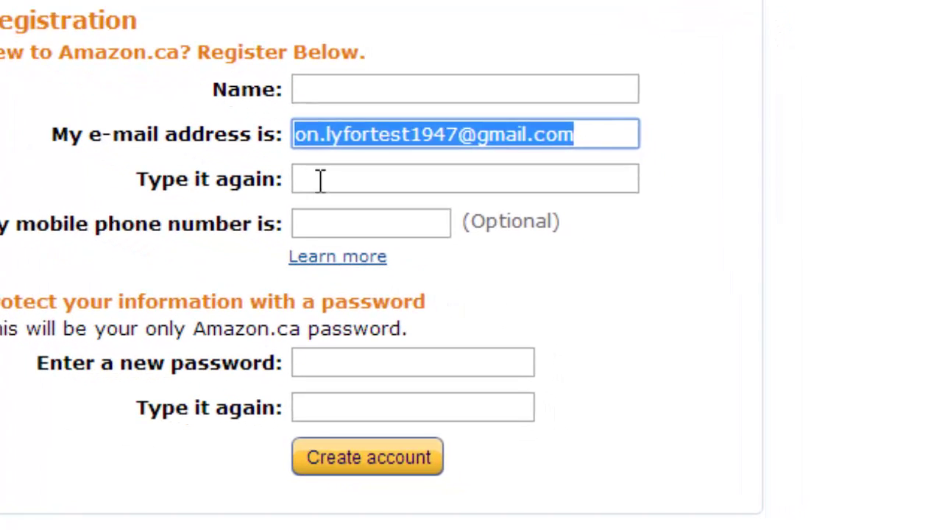
click(424, 238)
key(ctrl+v)
- Enter the account holder's first name and an eight-character password twice, then submit the registration
click(467, 164)
text(v)
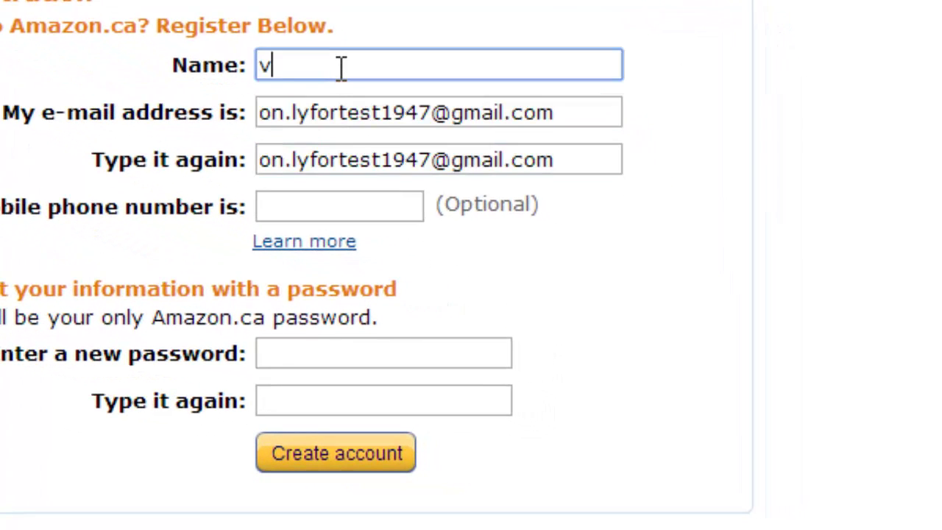
text(ICKY)
key(ctrl+a)
text(Vicky)
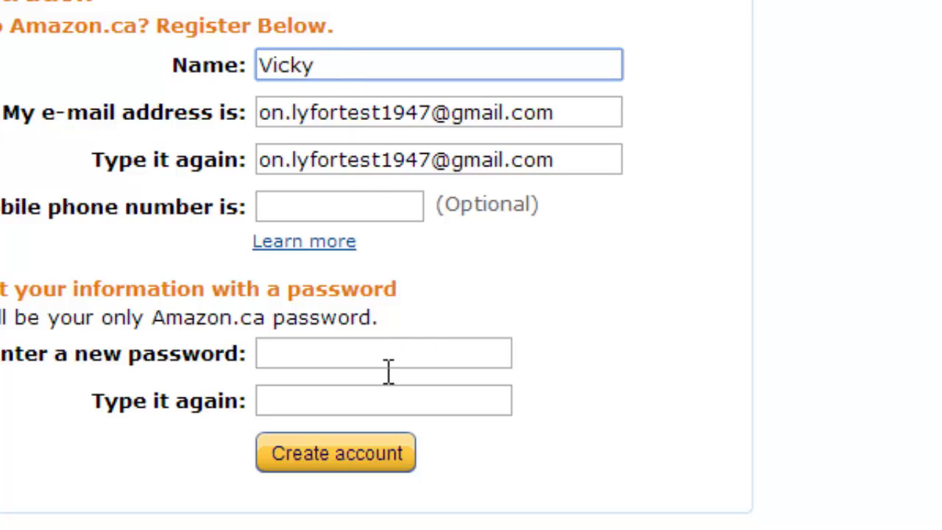
click(342, 354)
text(********)
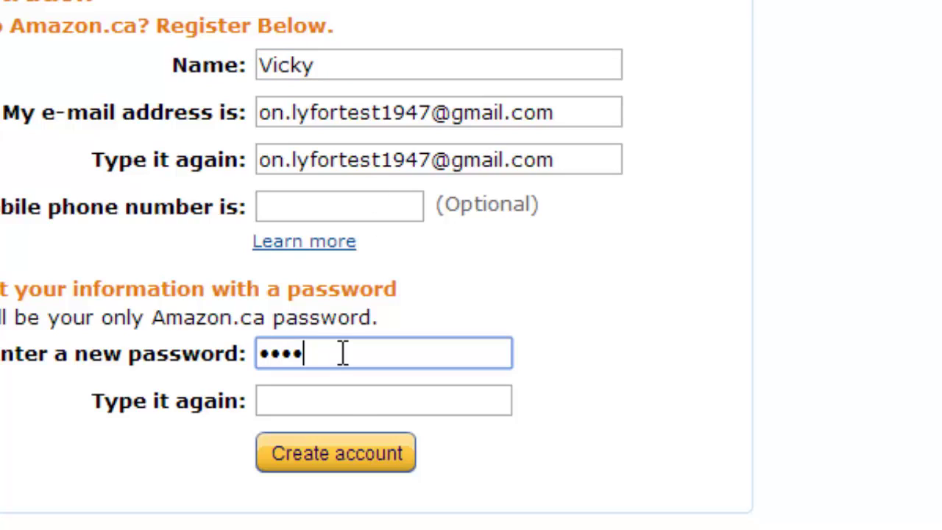
click(392, 397)
text(*****)
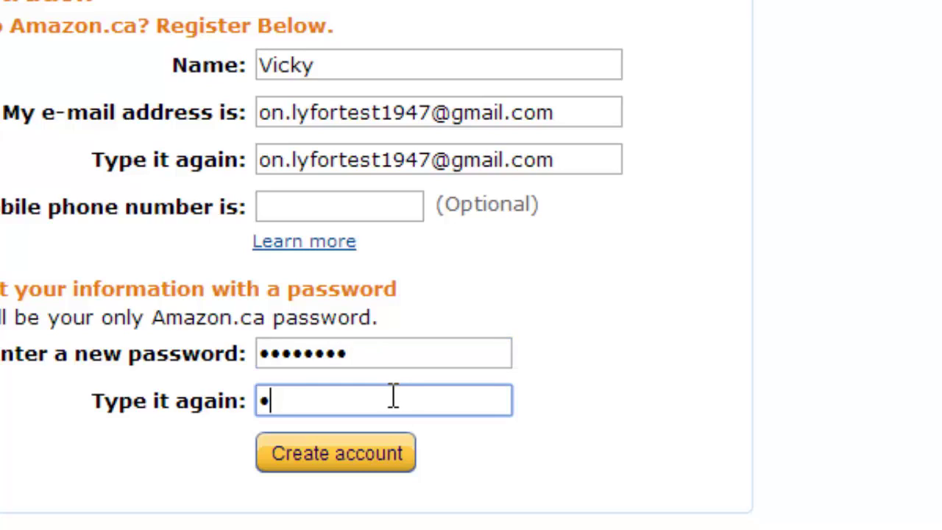
text(***)
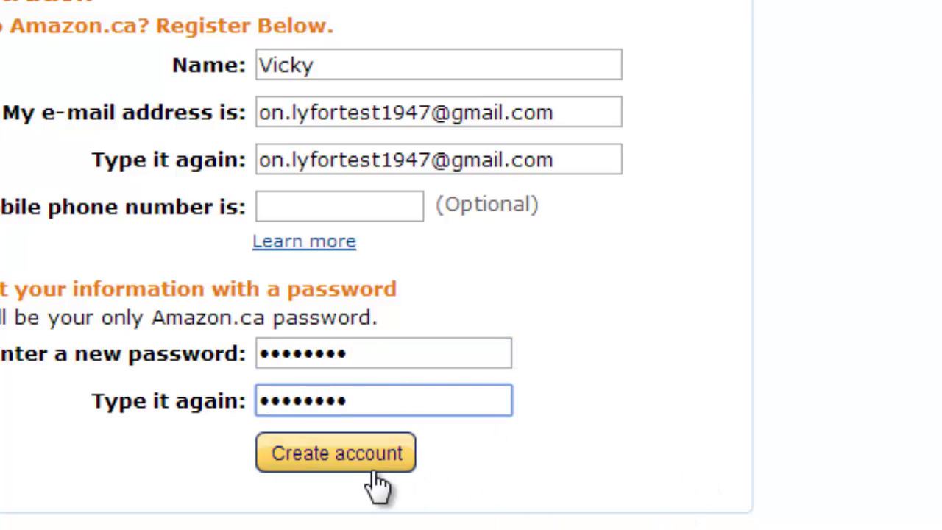
click(378, 455)
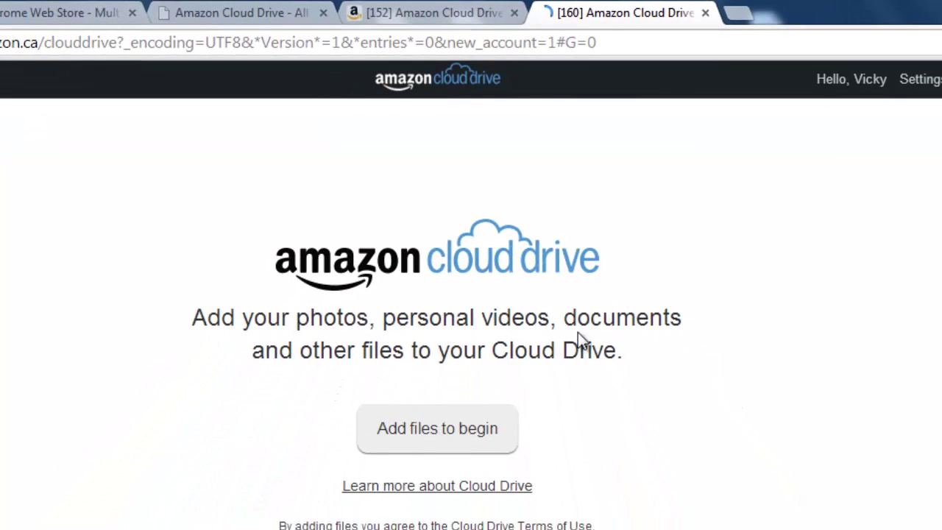
- Open the new drive's welcome dialog and type the six verification characters shown in its image
click(485, 432)
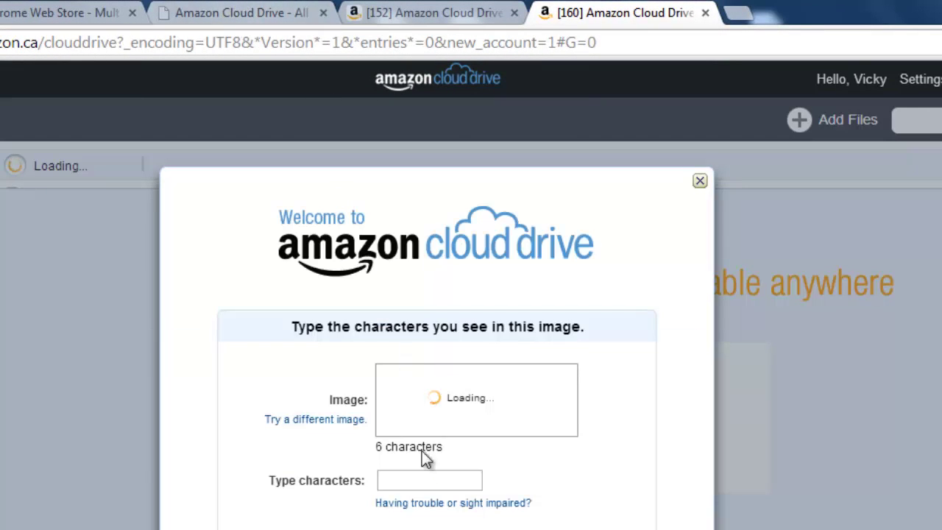
click(424, 474)
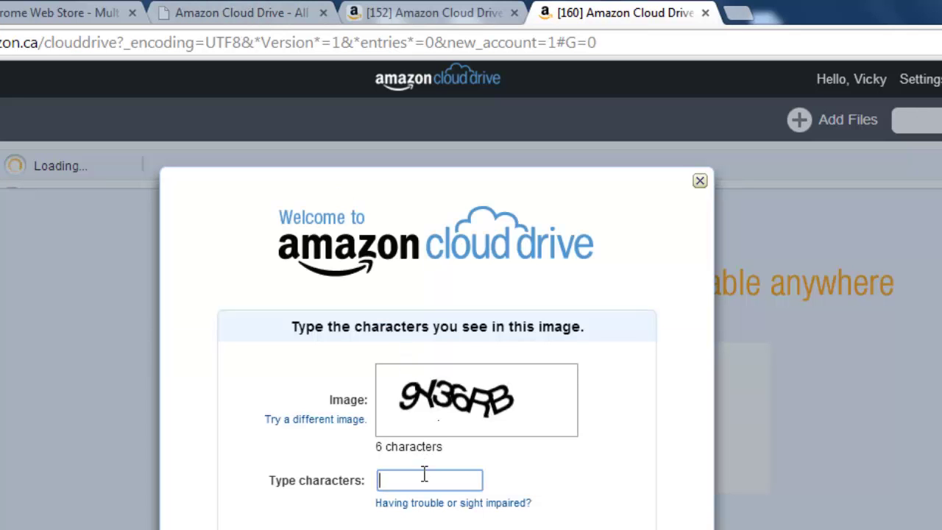
text(9Y36RB)
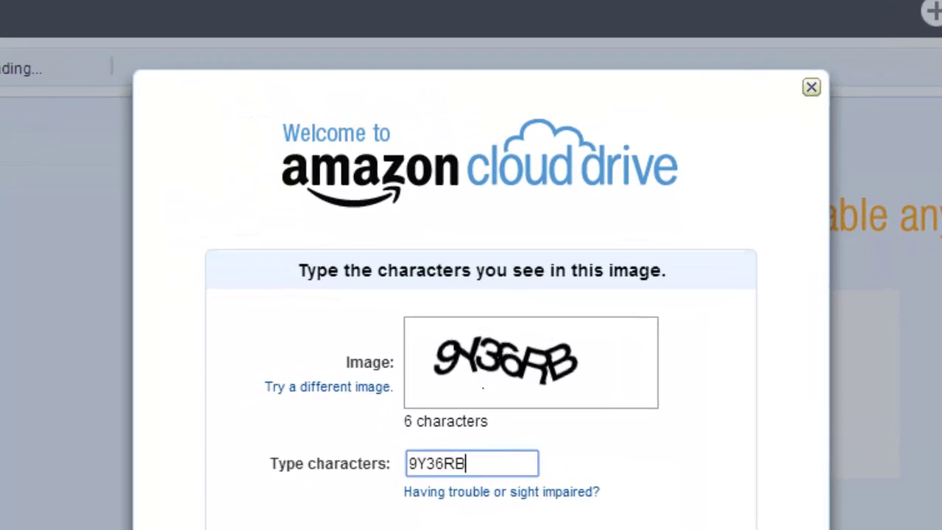
key(Tab)
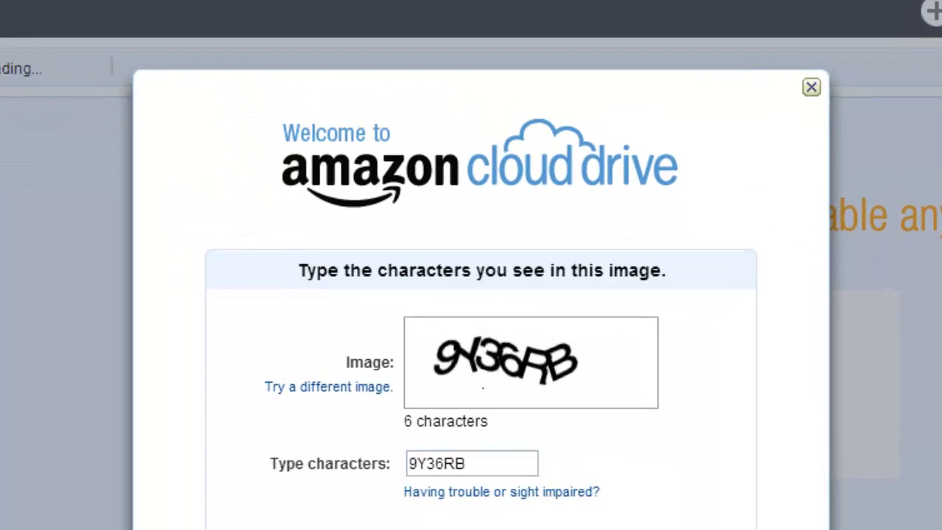
- Submit the captcha, upload No.3 Text Document.txt, and close the finished upload dialog
key(Return)
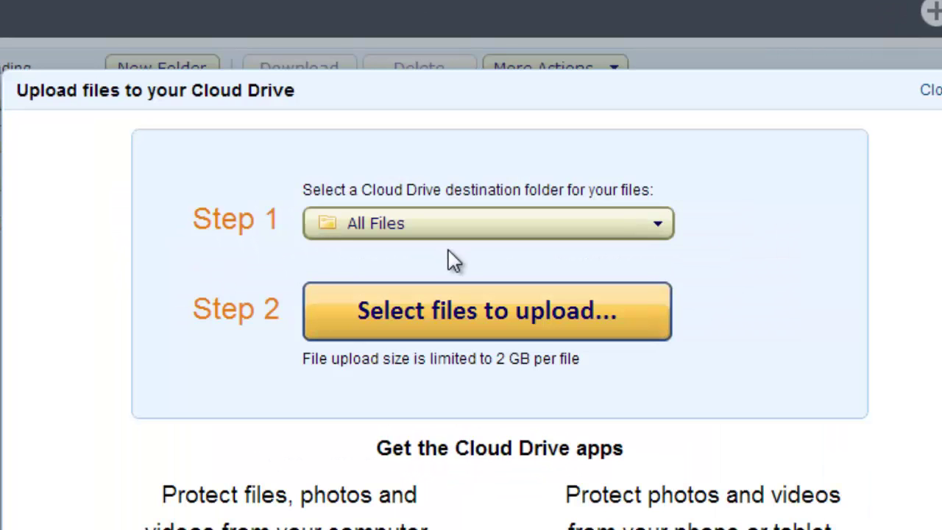
click(491, 322)
scroll(434, 434, down, 5)
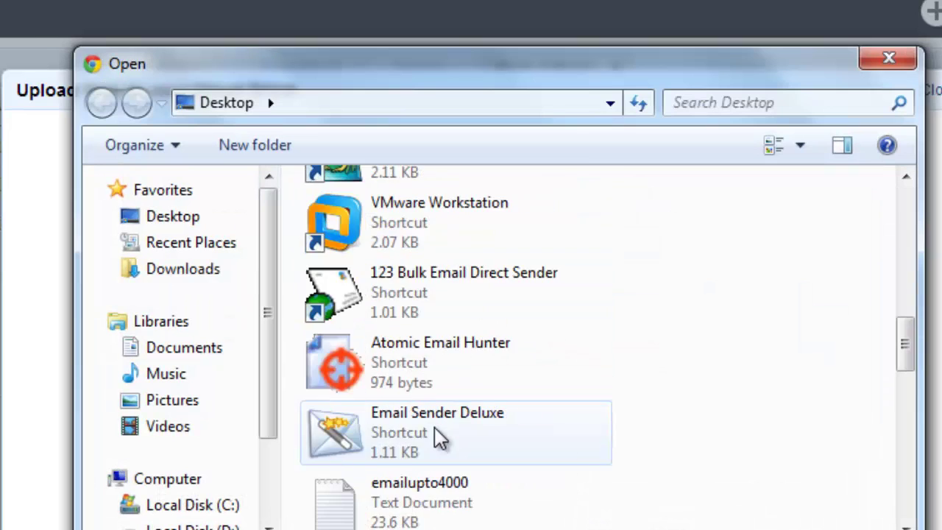
scroll(451, 420, down, 5)
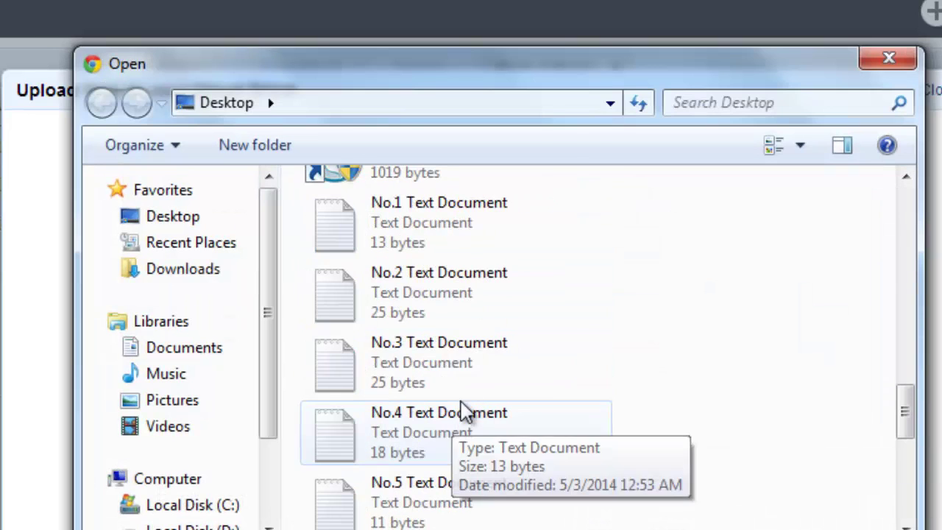
click(446, 366)
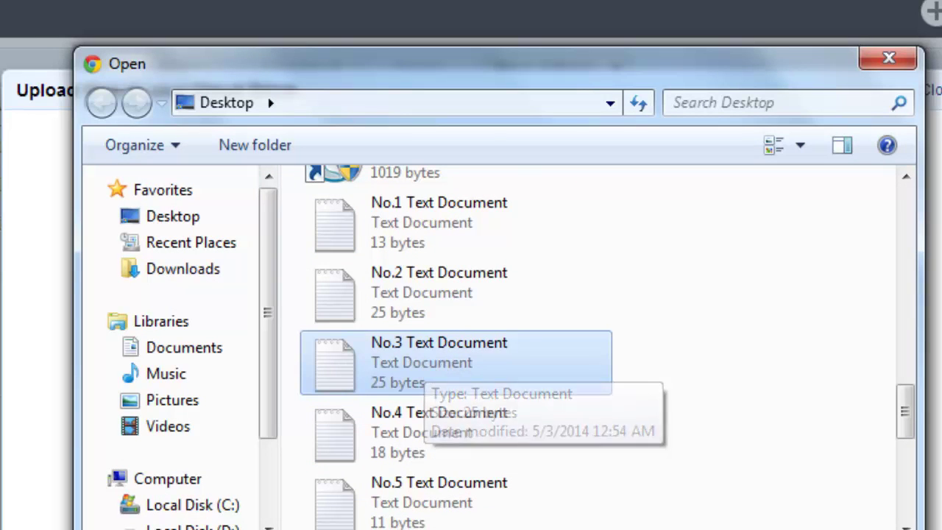
key(Return)
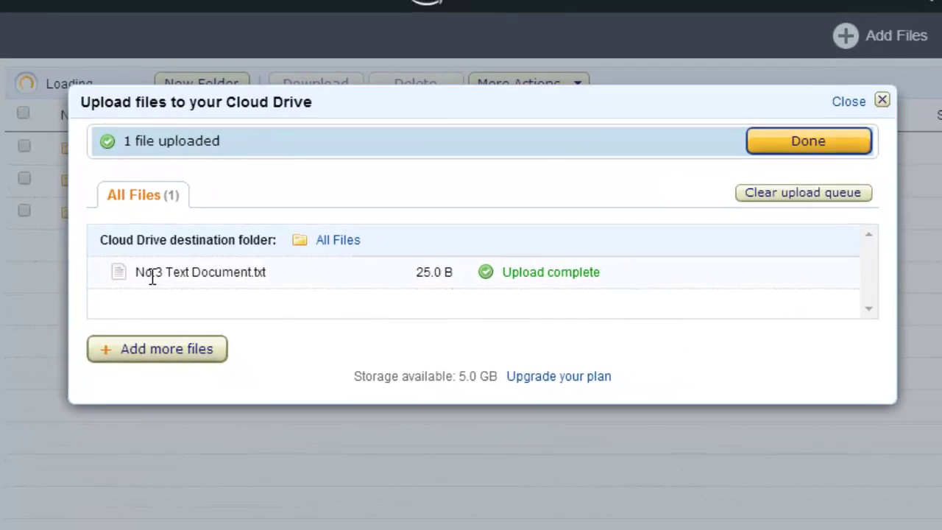
drag(138, 272, 267, 272)
click(830, 147)
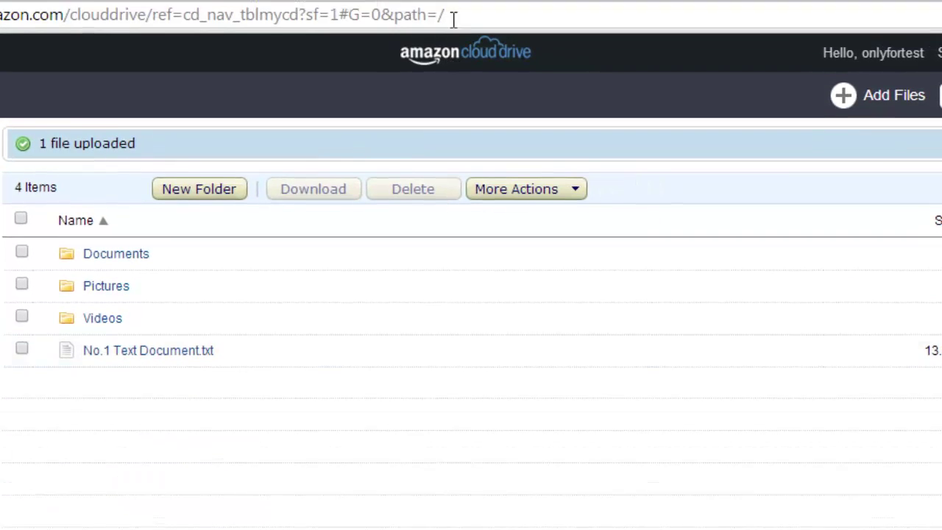
- Check the second account's drive with No.2 Text Document, then return to the third account's drive
click(460, 0)
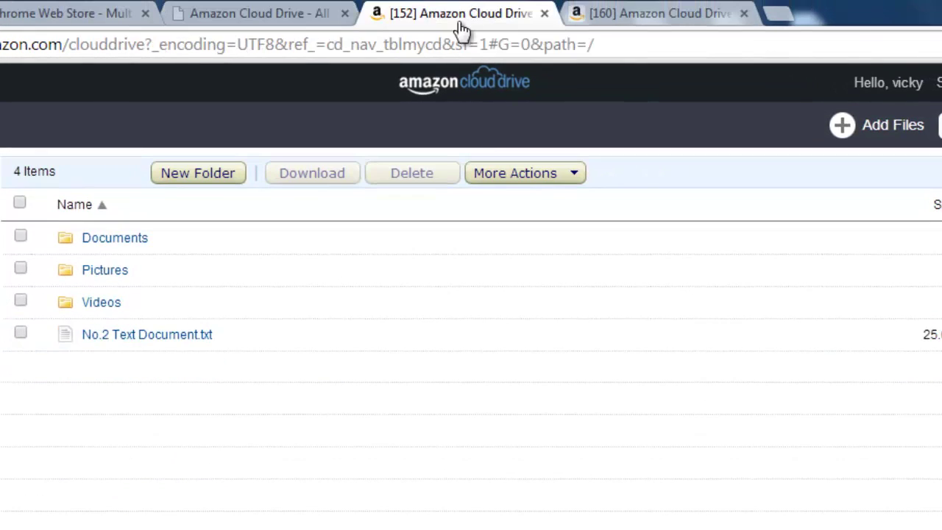
click(618, 11)
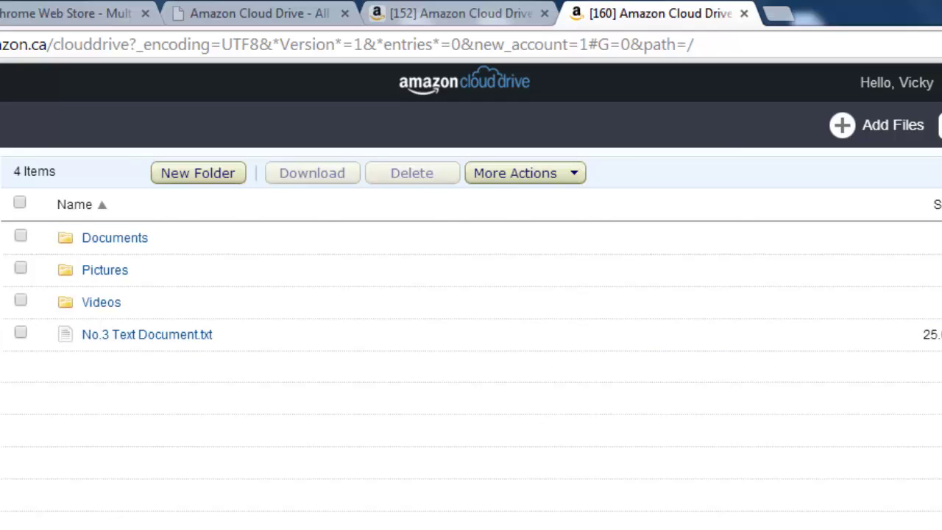
key(alt+Tab)
- Select the name part before @ of the last Notepad address, minimize Notepad, and open a blank tab
click(259, 474)
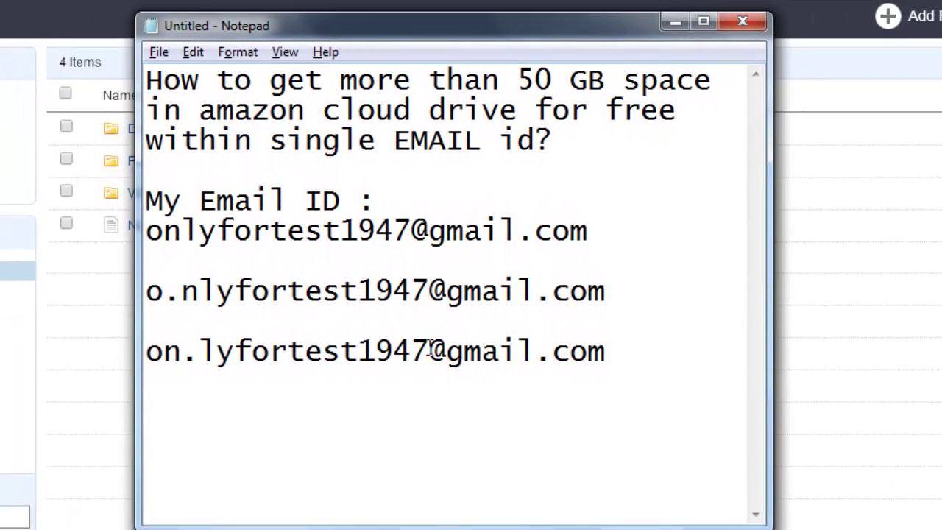
drag(432, 349, 146, 353)
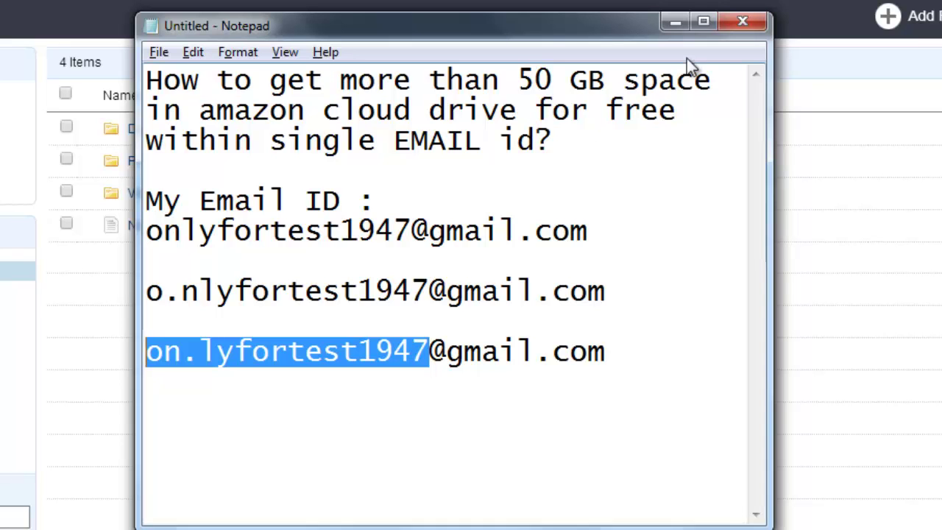
click(672, 26)
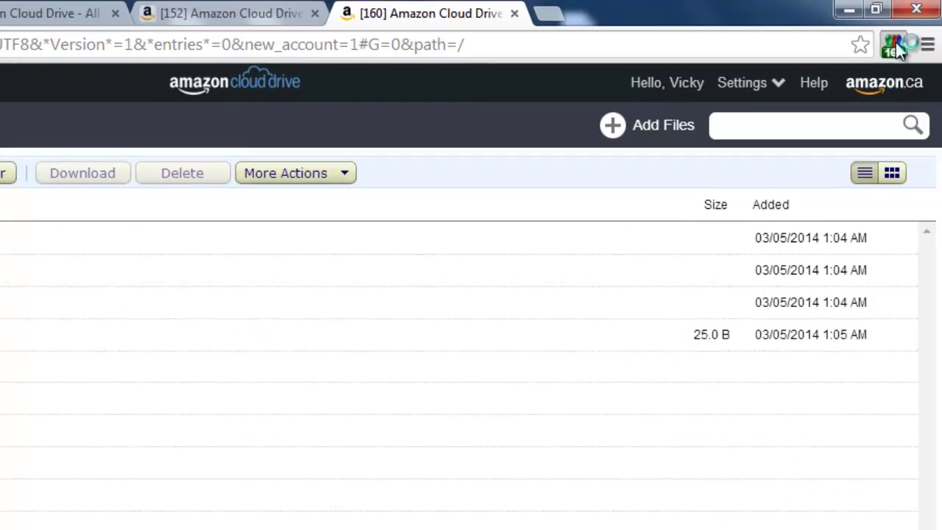
key(ctrl+t)
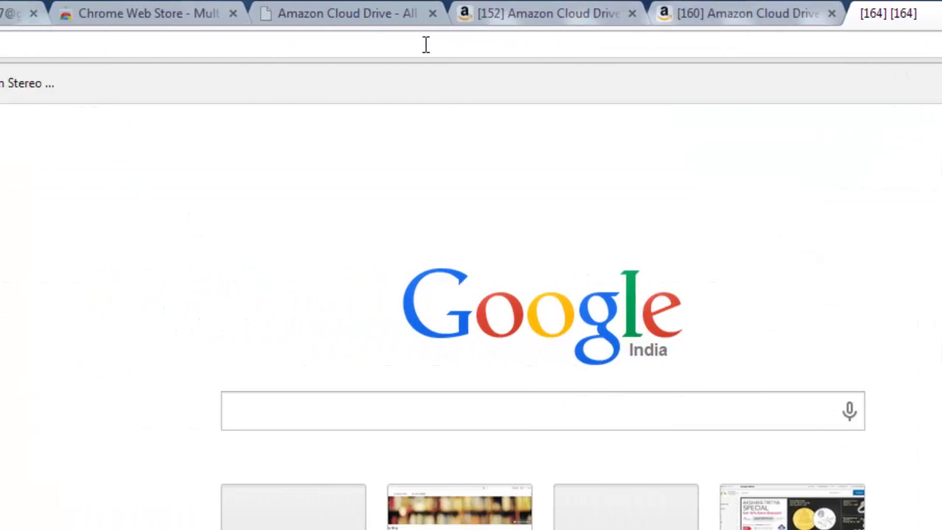
- Load amazon.com/clouddrive from the address bar suggestion, then bring the Notepad e-mail notes back
text(AMAzon.com)
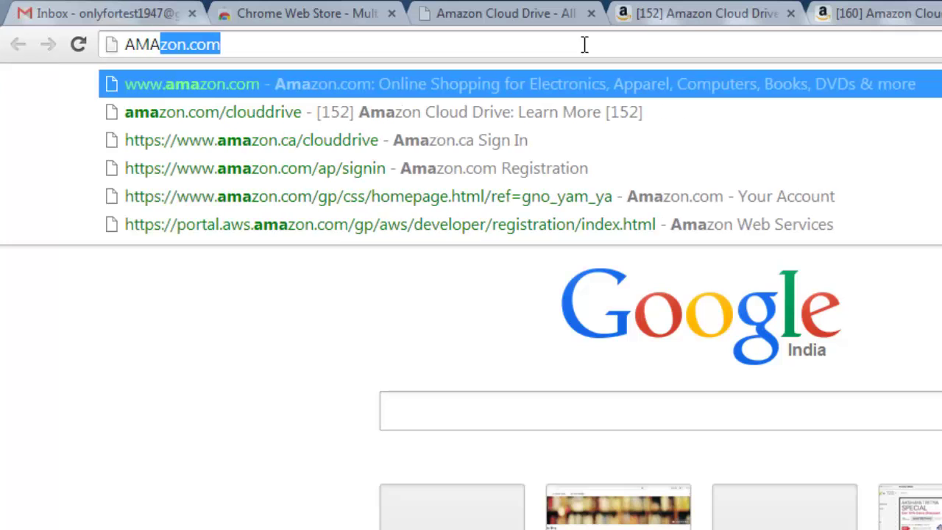
key(Down)
key(Return)
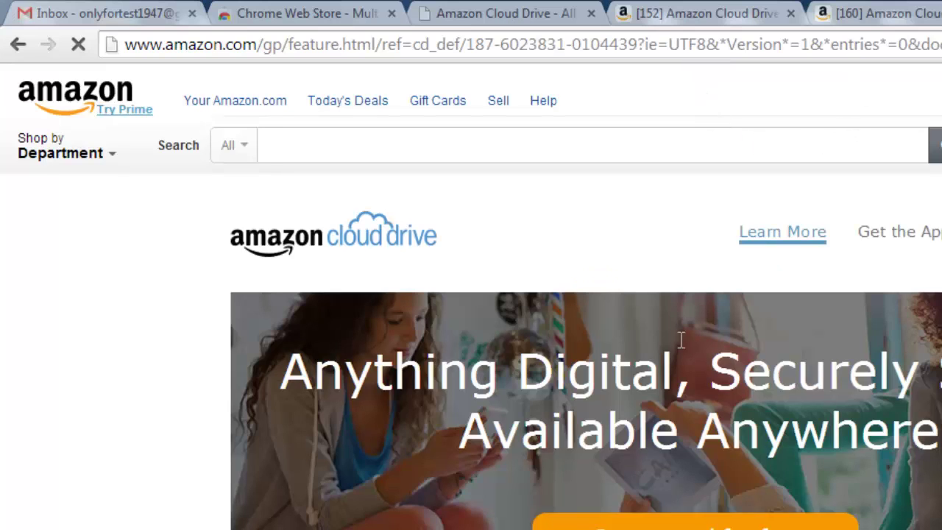
key(alt+Tab)
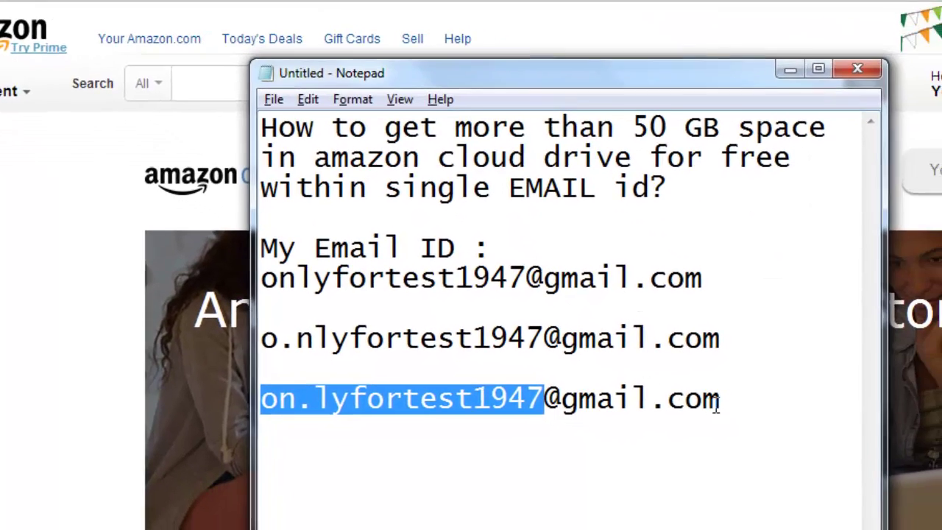
- Paste the third address on a new line and move its dot one letter later, after 'onl'
click(798, 461)
drag(652, 352, 170, 356)
key(ctrl+c)
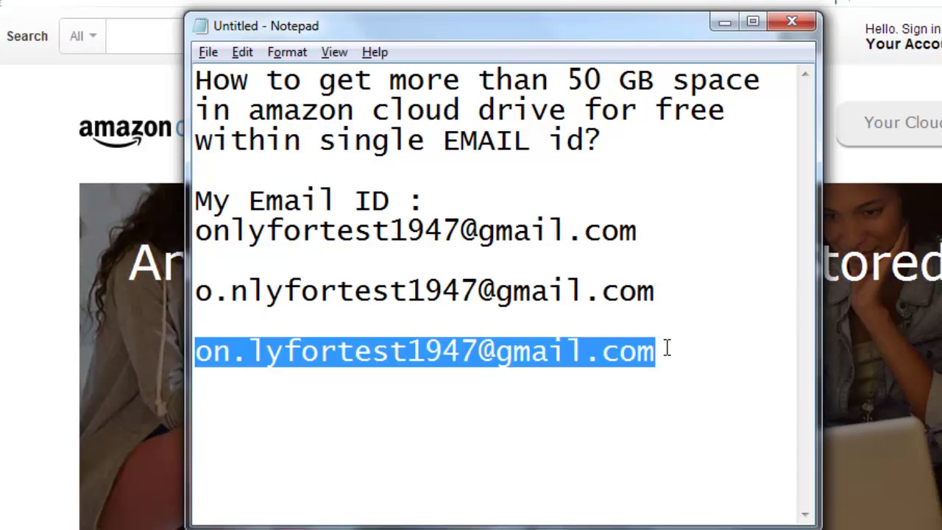
click(666, 349)
key(Return)
key(Return)
key(ctrl+v)
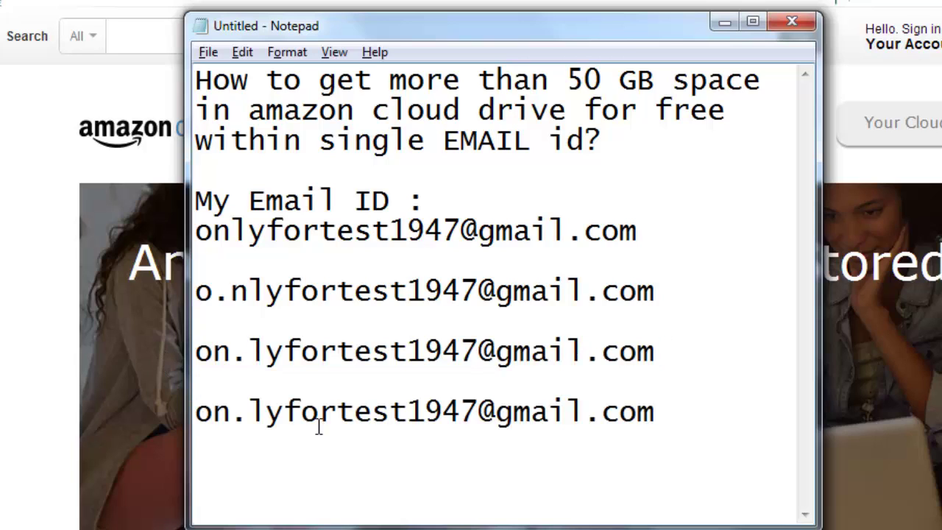
click(234, 413)
key(Delete)
key(Right)
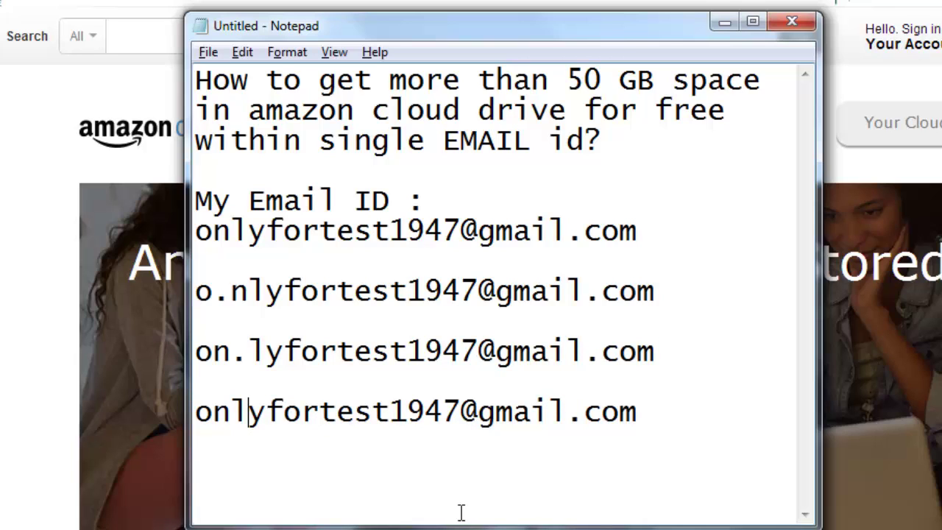
text(.)
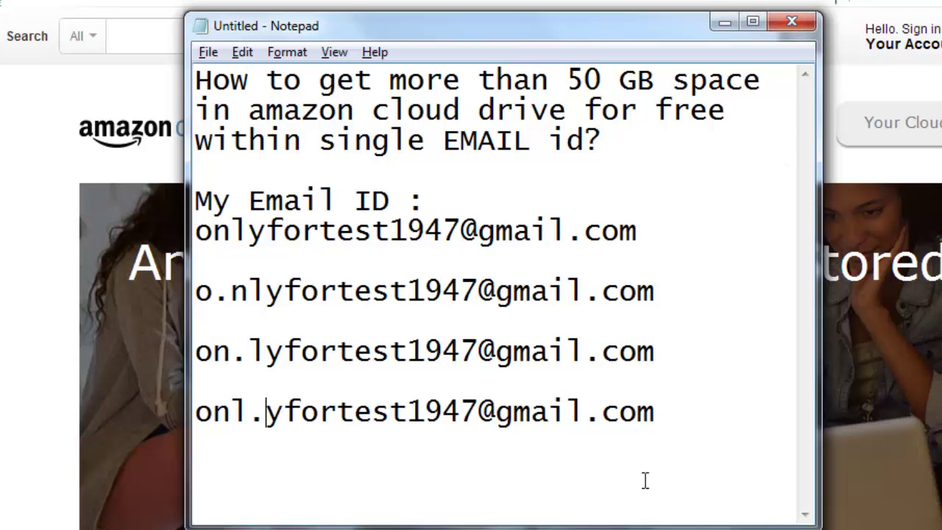
- Copy the new fourth address line to the clipboard
drag(654, 411, 199, 413)
right_click(247, 413)
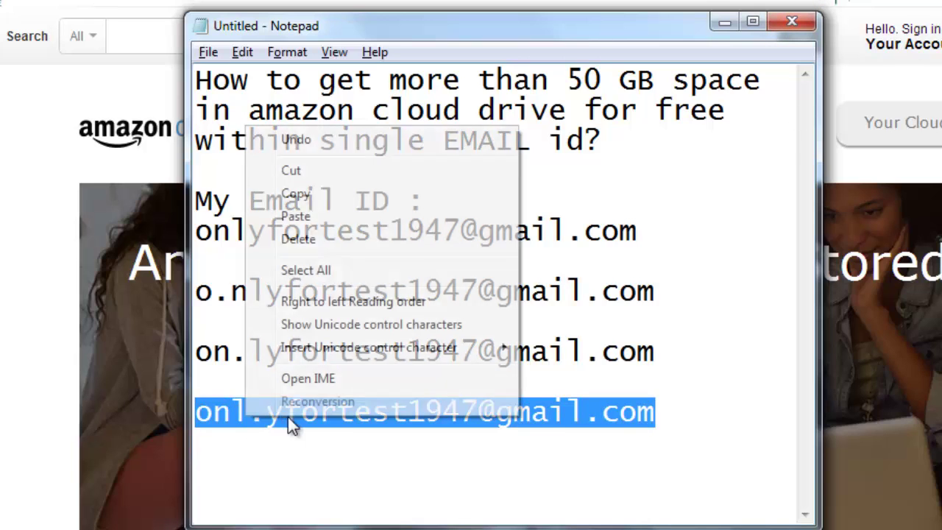
click(324, 194)
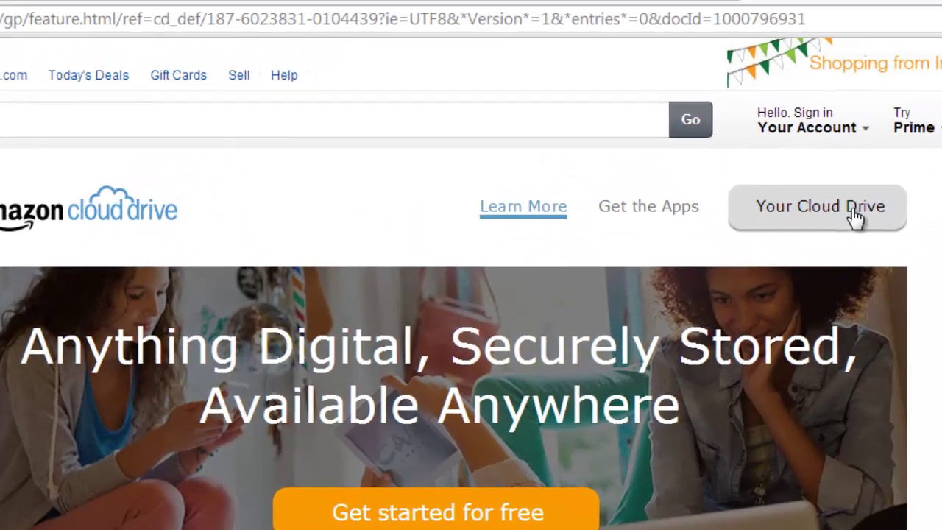
- Start a new-customer sign-up with the customer's name and the fourth address, confirming the e-mail
click(853, 212)
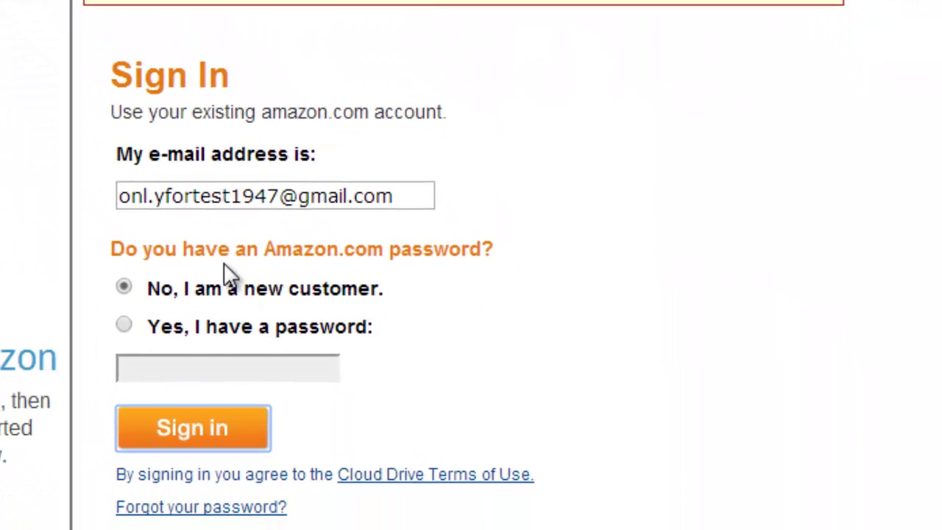
key(Return)
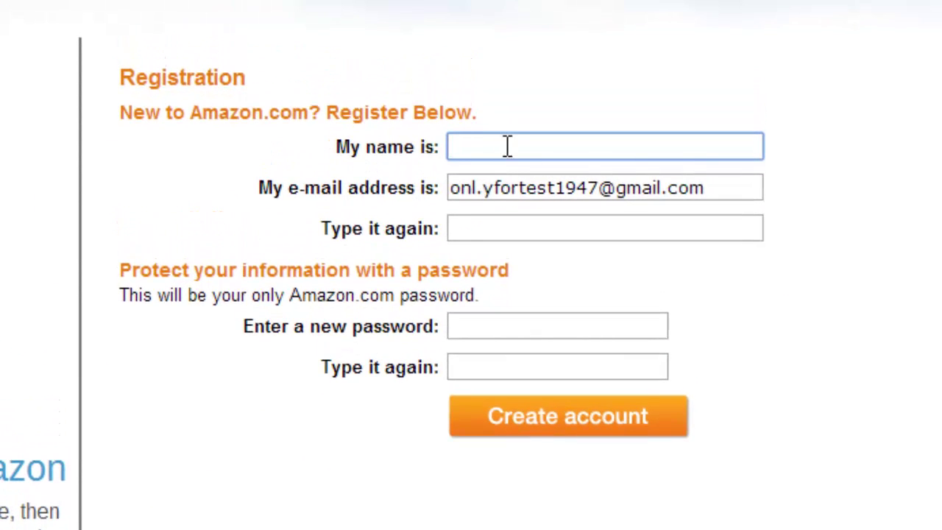
text(Vicky)
key(Tab)
key(Tab)
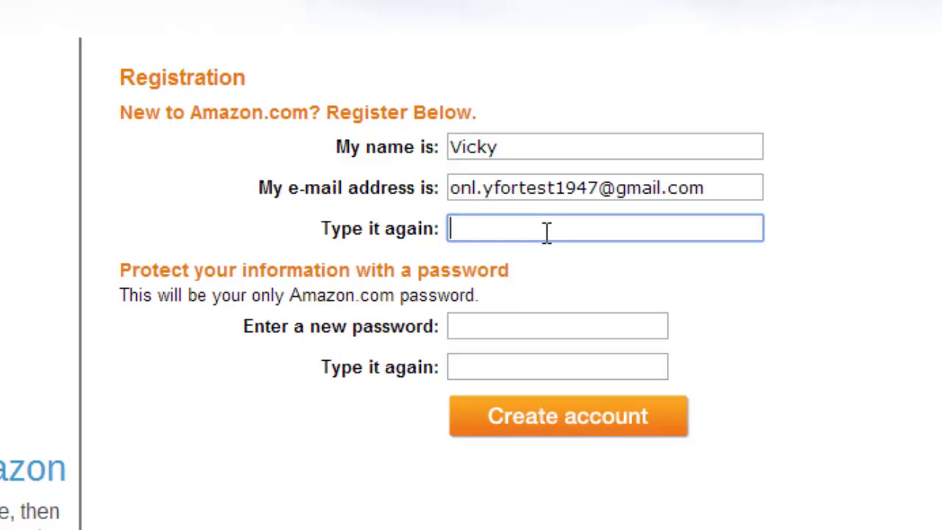
text(blue)
key(ctrl+a)
key(BackSpace)
drag(708, 189, 84, 131)
key(ctrl+c)
click(488, 236)
key(ctrl+v)
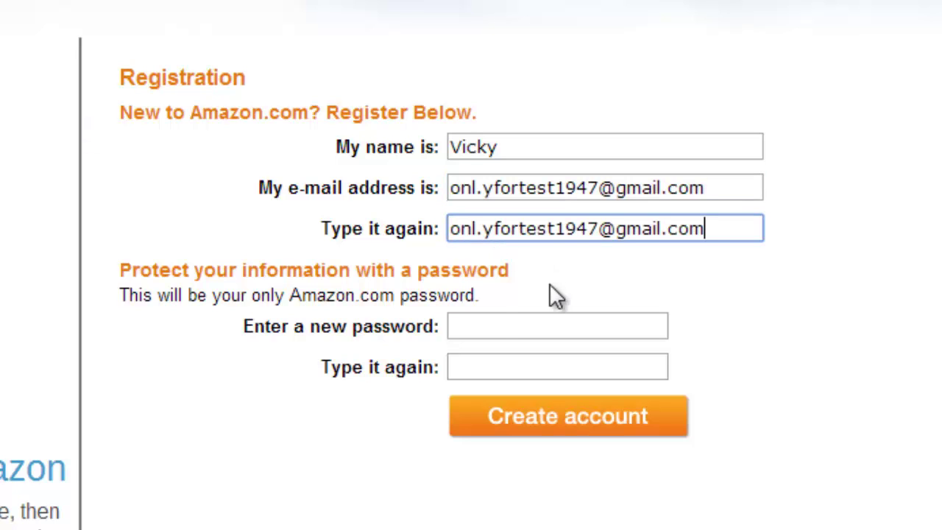
- Enter the account password twice, create the account, and begin adding files
click(497, 321)
text(••••••••)
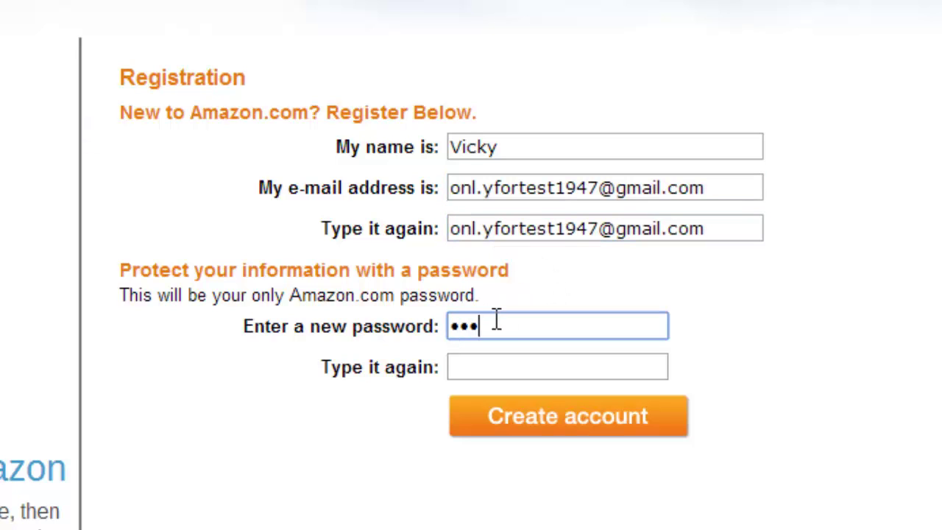
click(504, 364)
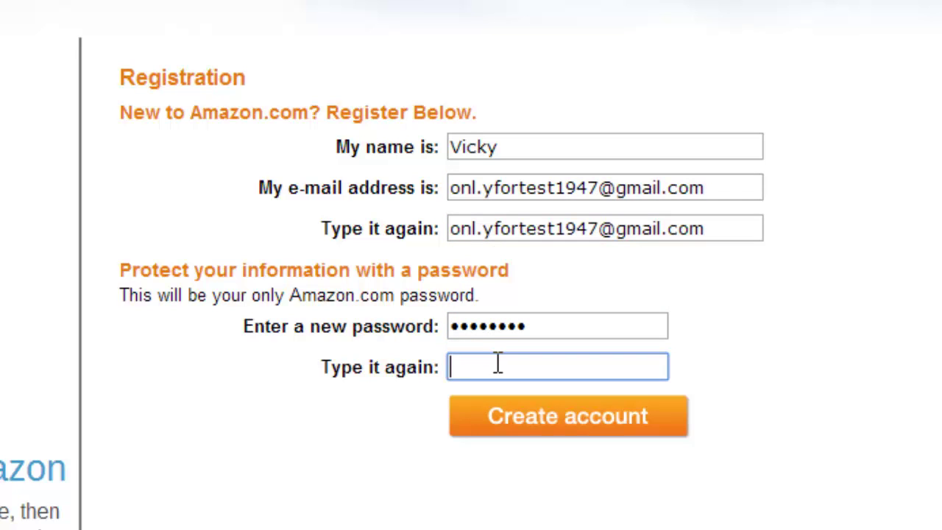
text(••••••••)
click(595, 427)
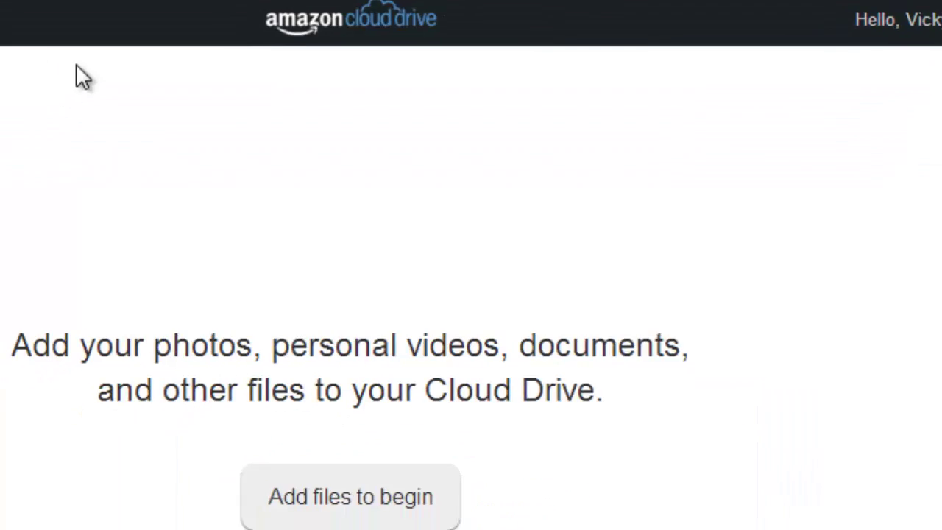
click(348, 500)
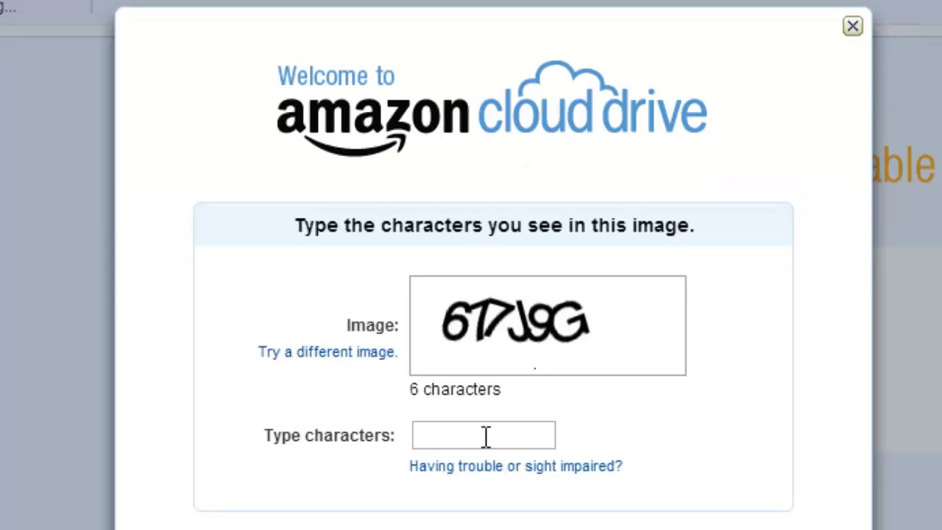
- Enter the image's verification characters in the welcome check, correcting a typo, and submit
click(486, 436)
text(677)
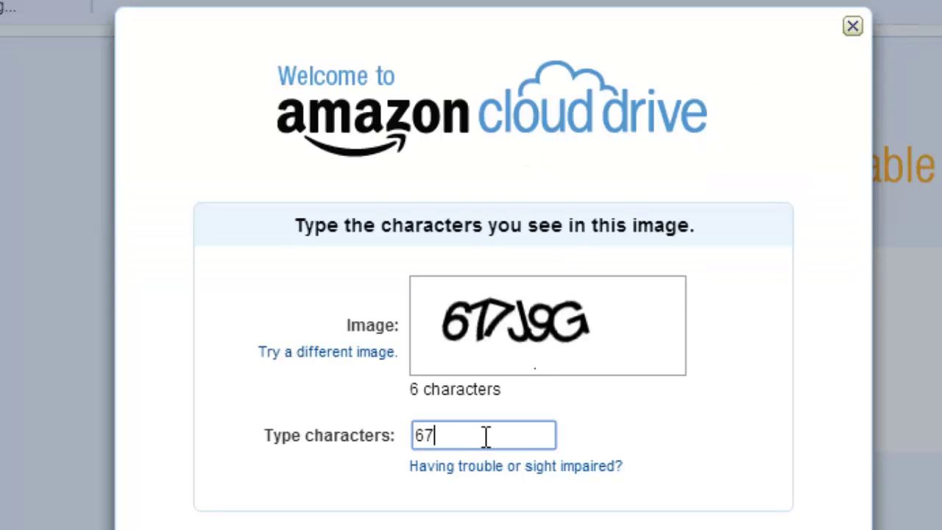
text(j9)
key(BackSpace)
key(BackSpace)
text(J9G)
key(Tab)
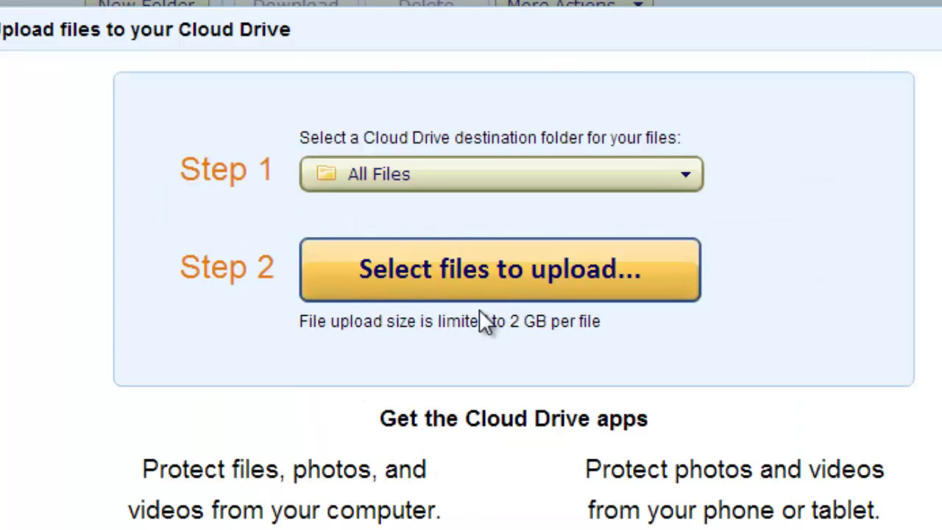
- Upload No.4 Text Document.txt from the computer into All Files and close the upload dialog
click(520, 275)
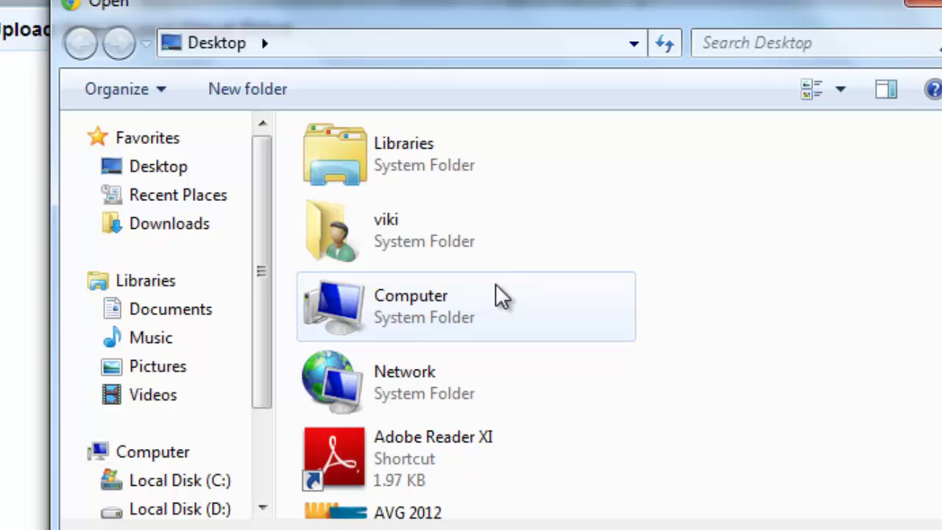
scroll(500, 296, down, 3)
scroll(536, 336, down, 3)
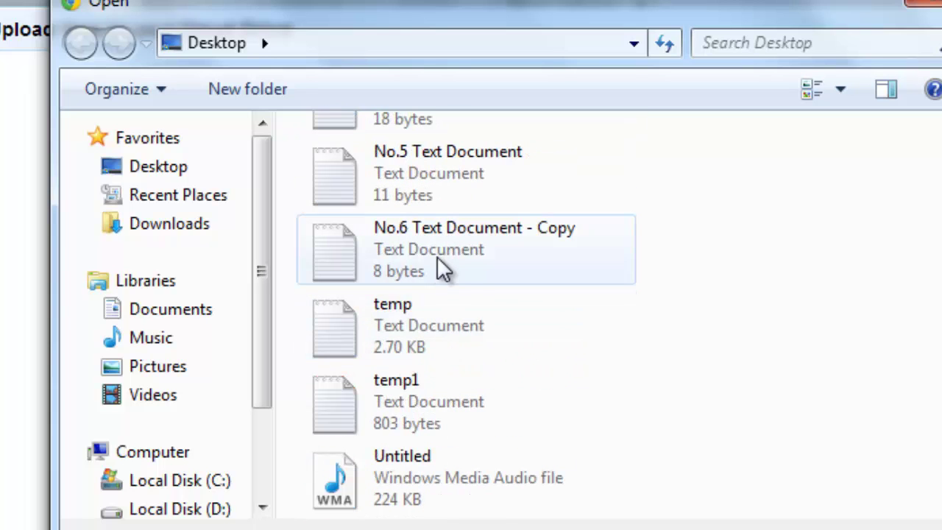
scroll(434, 261, up, 3)
click(475, 304)
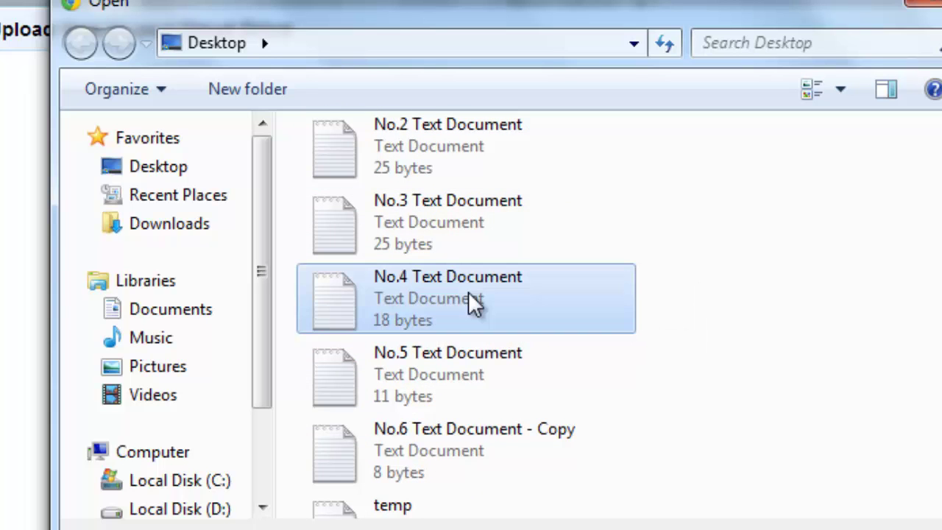
double_click(474, 304)
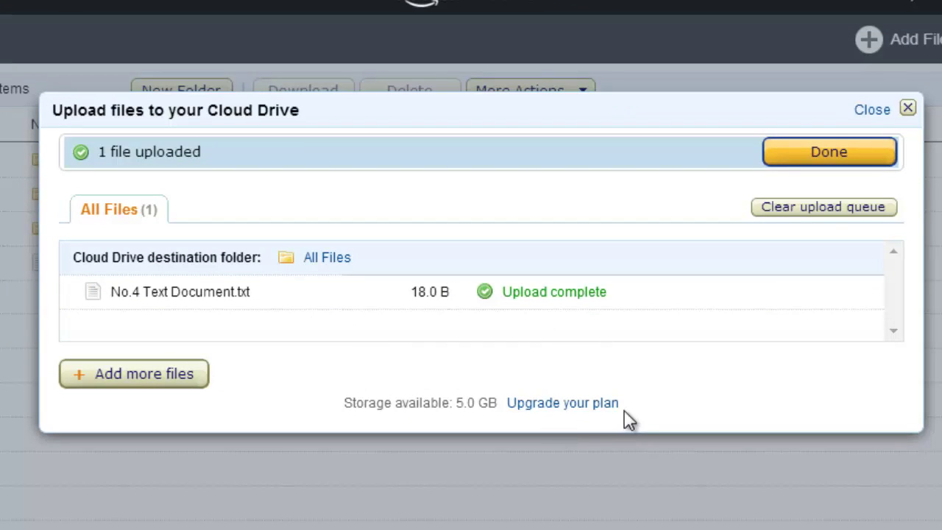
click(829, 153)
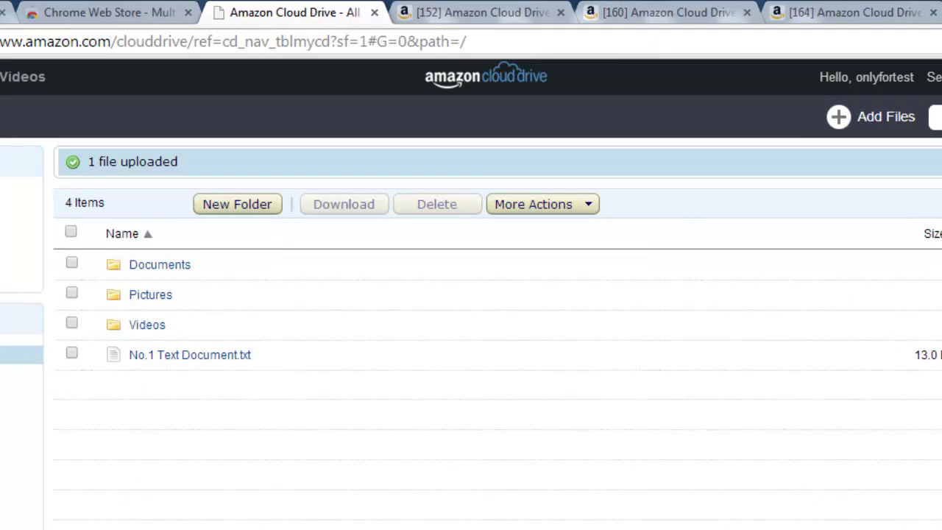
- Check the account tabs holding No.2, No.3 and No.4 in turn, then return to Notepad
click(478, 12)
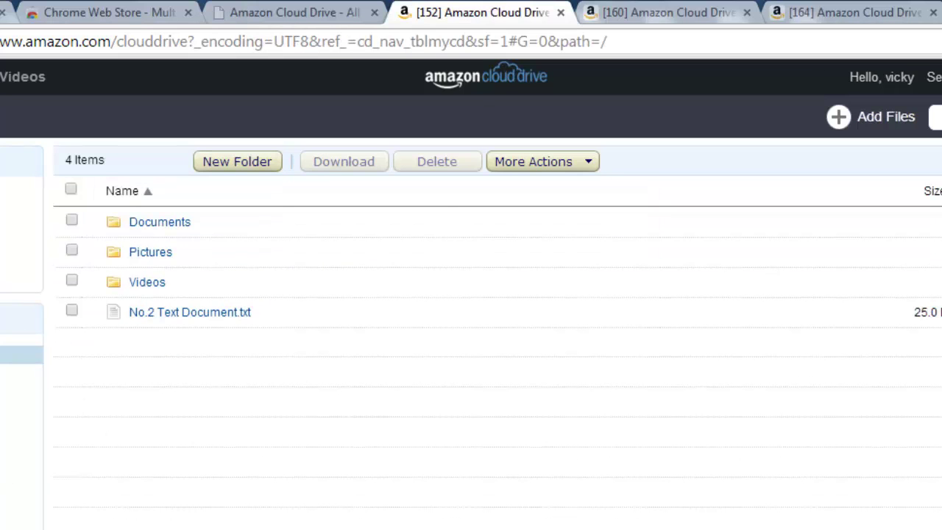
click(673, 4)
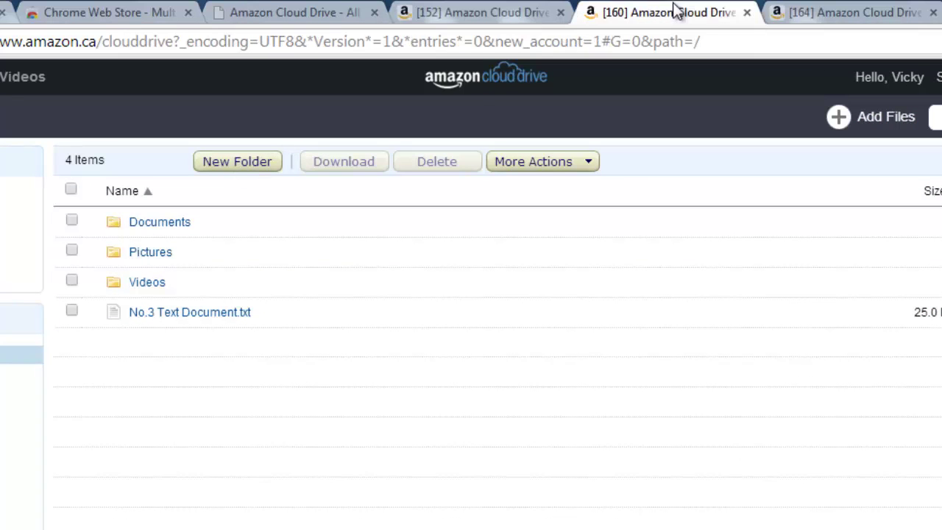
click(840, 8)
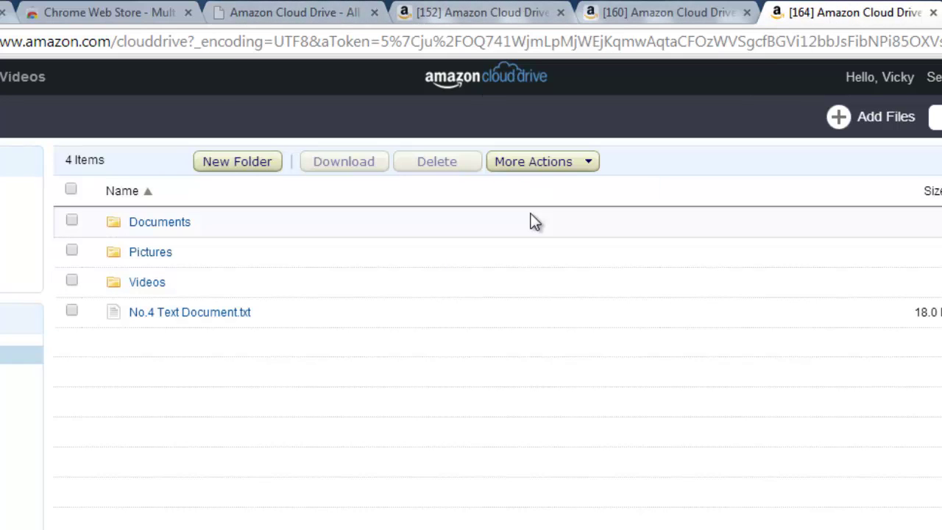
key(alt+Tab)
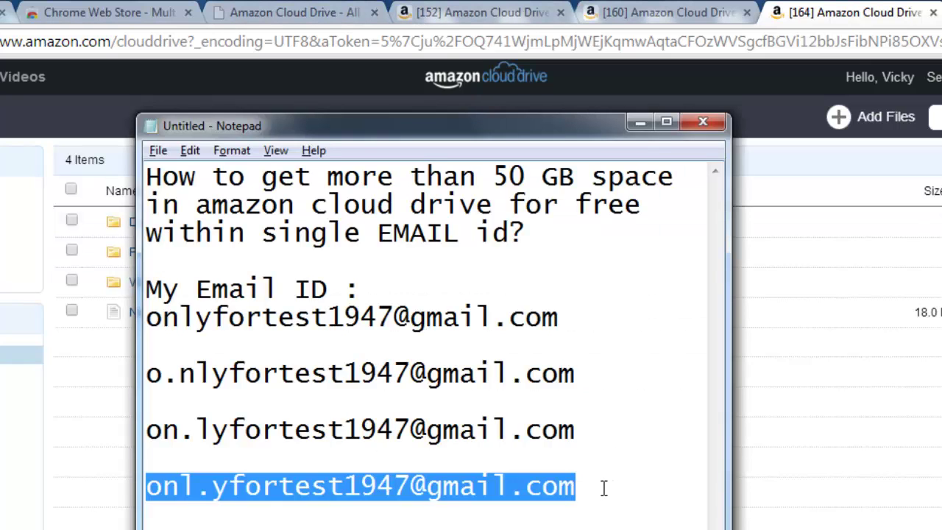
click(603, 487)
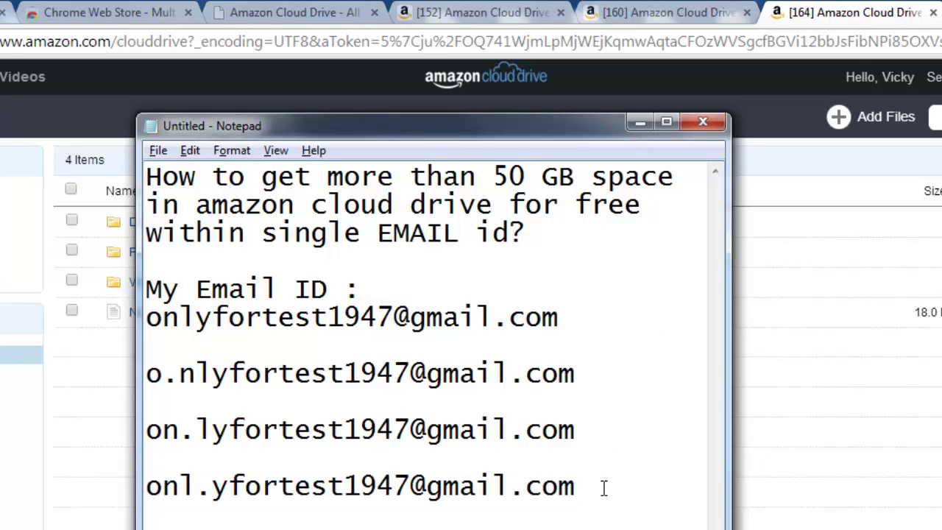
click(395, 487)
drag(597, 498, 148, 318)
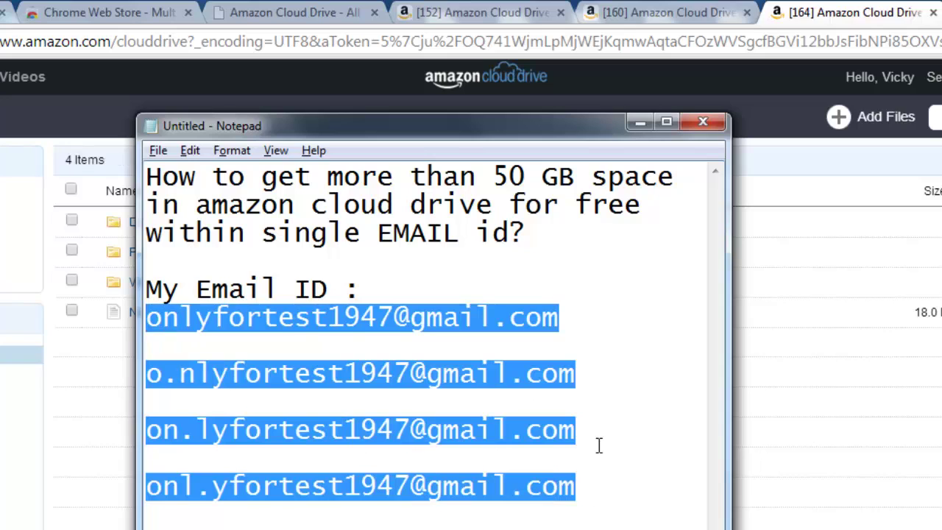
click(608, 457)
click(599, 490)
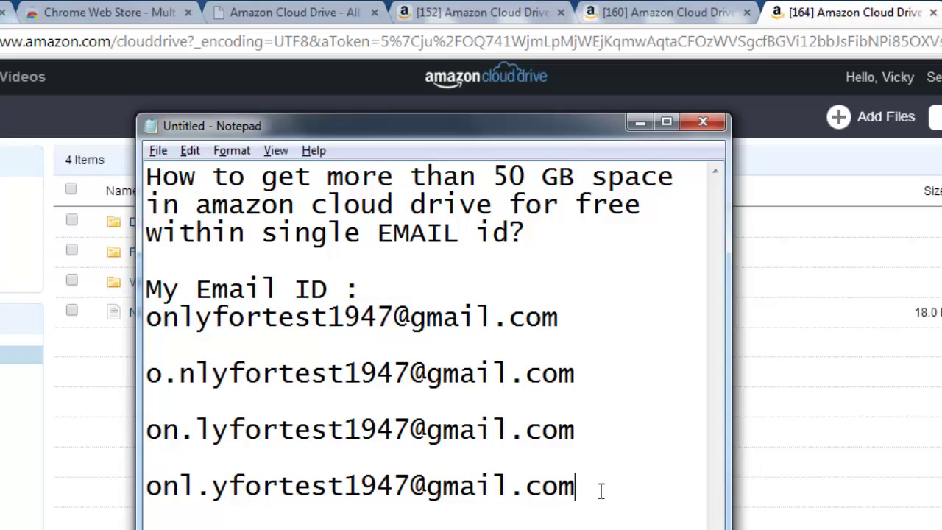